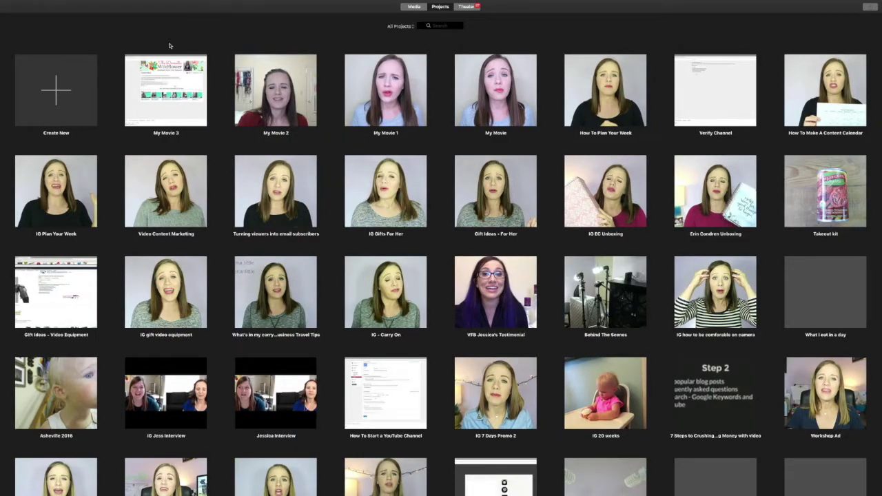
Create a new Movie project, My Movie 4, and bring up its Import window.
{"action": "left_click", "coordinate": [57, 98]}
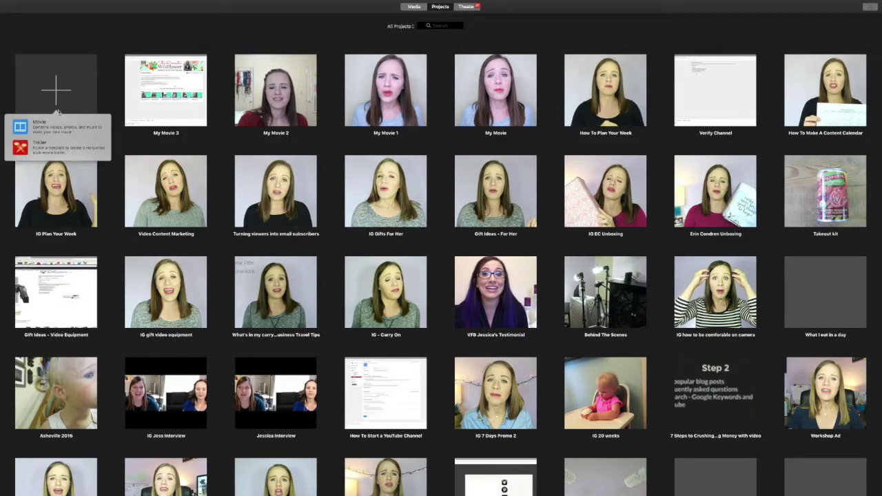
{"action": "left_click", "coordinate": [50, 129]}
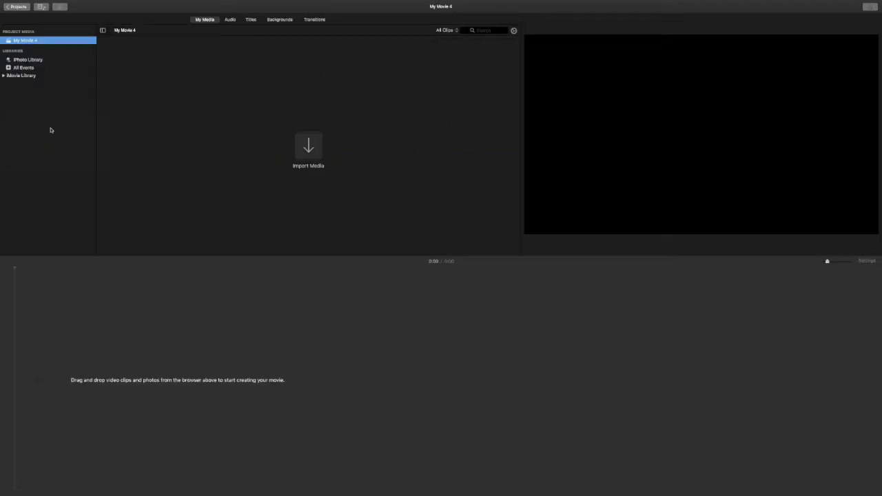
{"action": "left_click", "coordinate": [311, 150]}
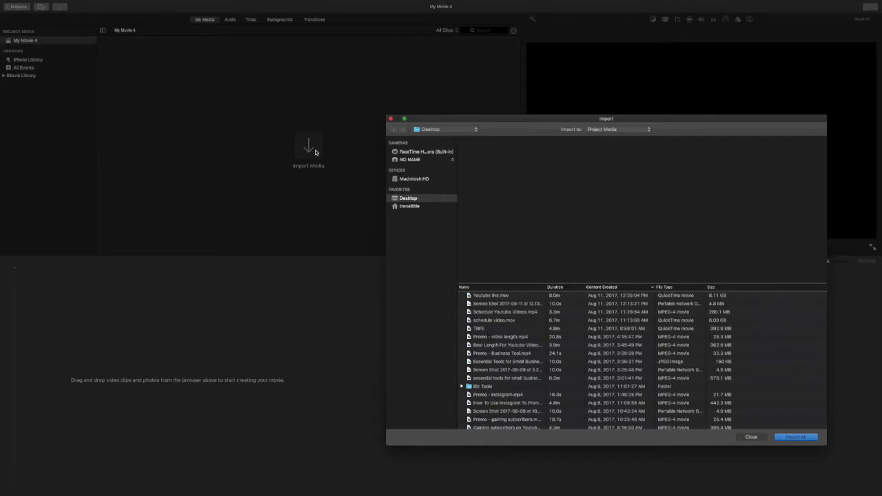
Import the interview clip from the NO NAME card and the 'Youtube live' audio file from the Desktop.
{"action": "left_click", "coordinate": [411, 159]}
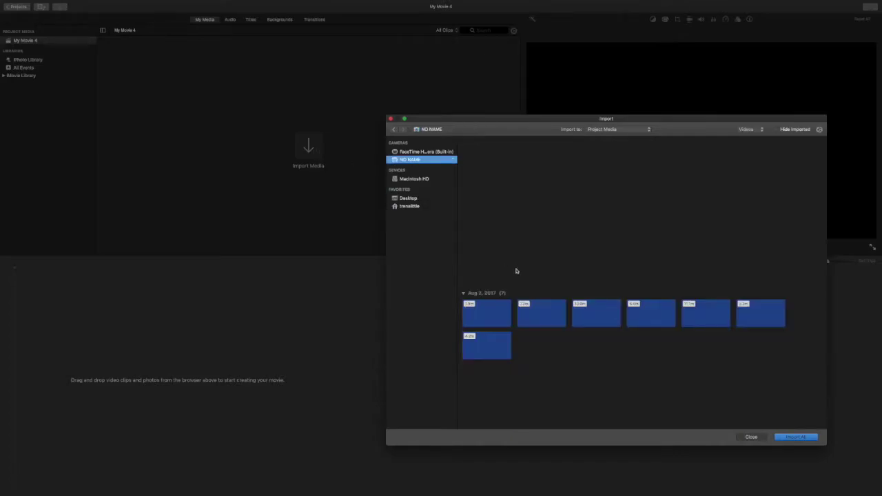
{"action": "left_click", "coordinate": [802, 438]}
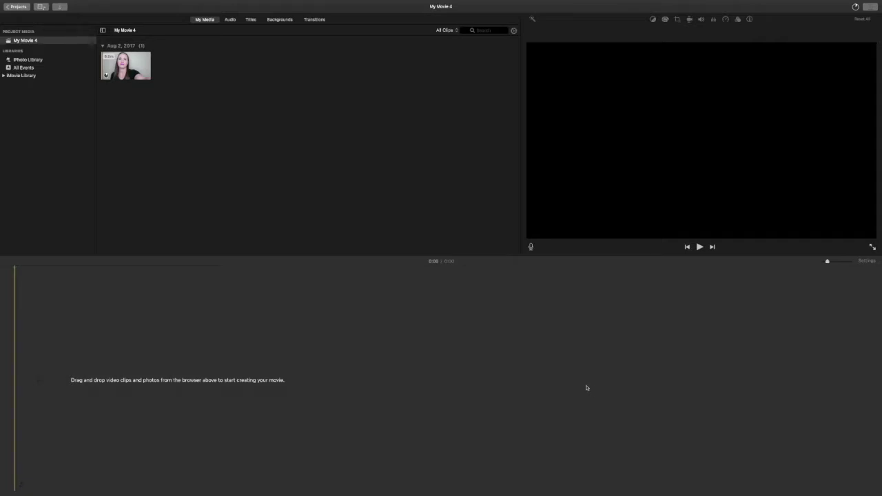
{"action": "mouse_move", "coordinate": [89, 11]}
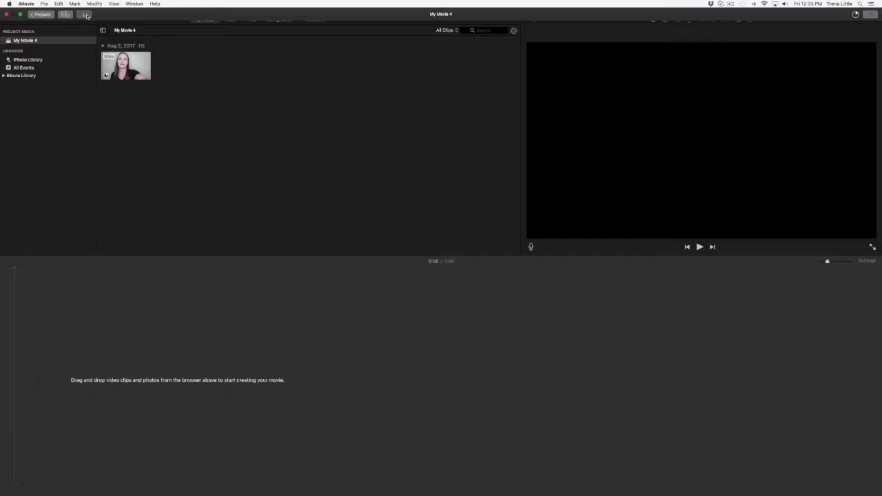
{"action": "left_click", "coordinate": [86, 14]}
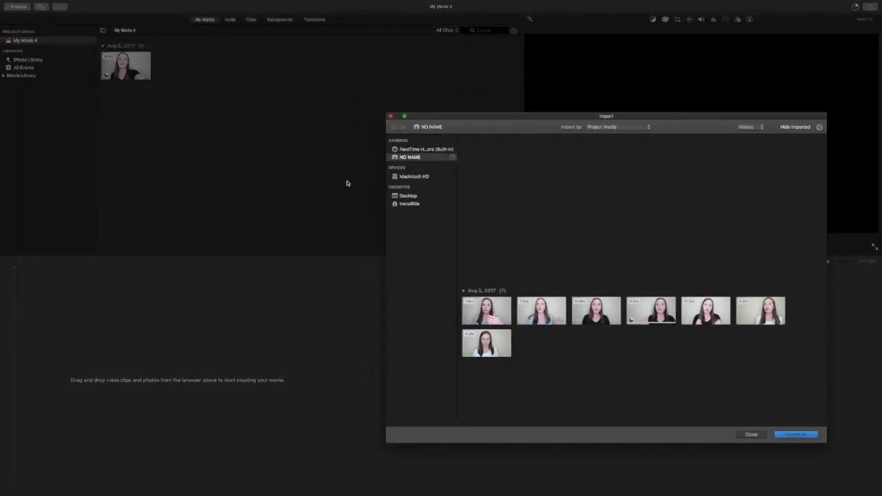
{"action": "left_click", "coordinate": [413, 198]}
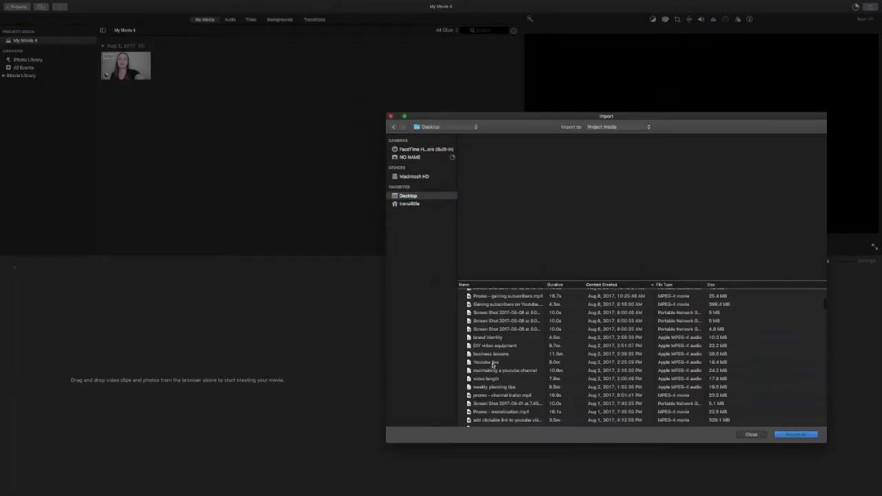
{"action": "left_click", "coordinate": [490, 362]}
{"action": "left_click", "coordinate": [794, 434]}
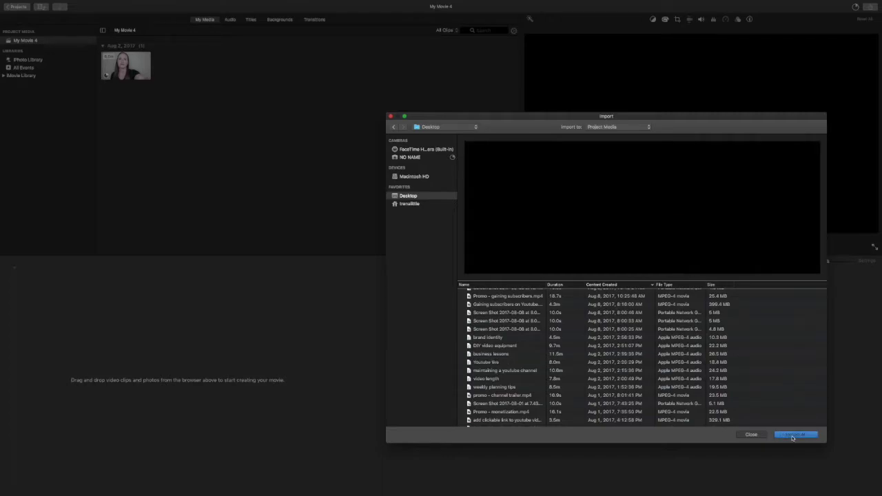
Place the interview clip on the timeline with the Youtube live audio beneath it, then enlarge the clips.
{"action": "key", "text": "space"}
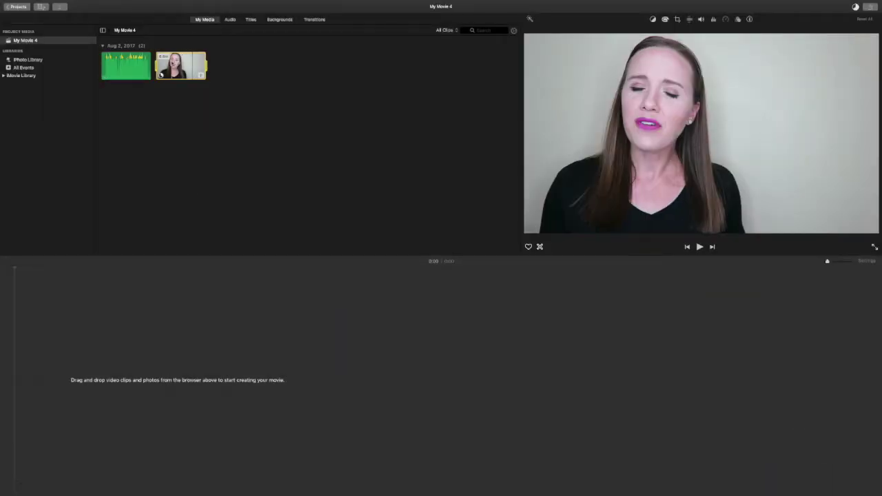
{"action": "left_click_drag", "start_coordinate": [199, 75], "coordinate": [85, 370]}
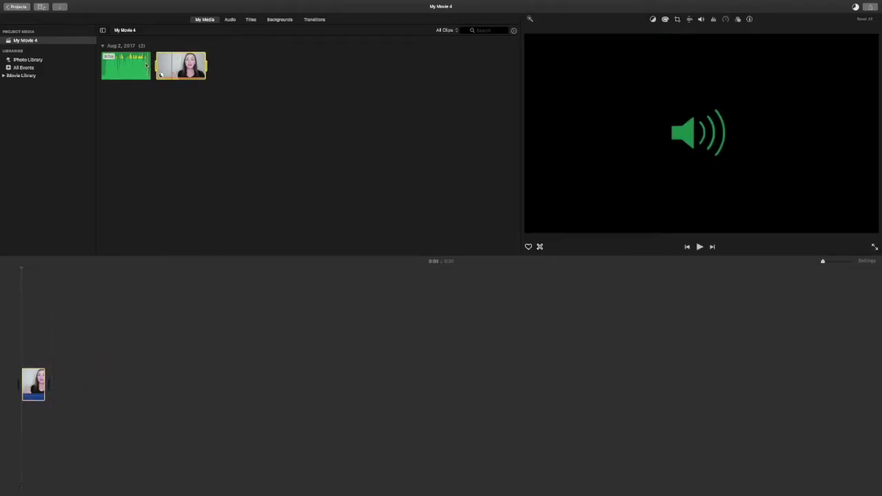
{"action": "left_click_drag", "start_coordinate": [131, 65], "coordinate": [20, 424]}
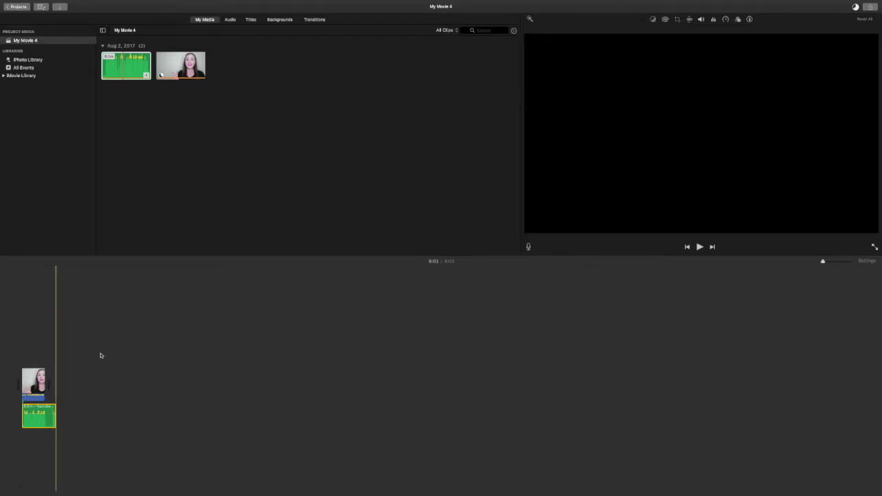
{"action": "key", "text": "super+equal"}
{"action": "key", "text": "super+equal"}
{"action": "key", "text": "super+equal"}
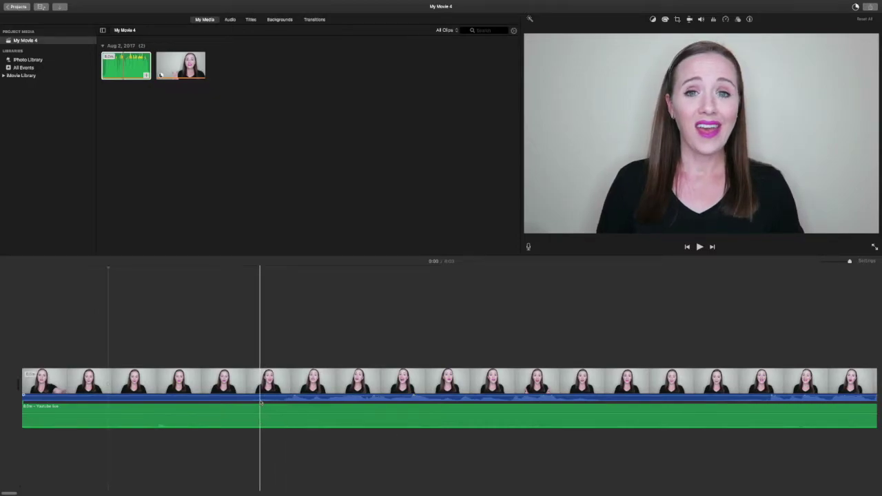
Split the Youtube live audio at 0:44, delete its opening piece, and slide the remainder earlier.
{"action": "key", "text": "super+minus"}
{"action": "key", "text": "super+minus"}
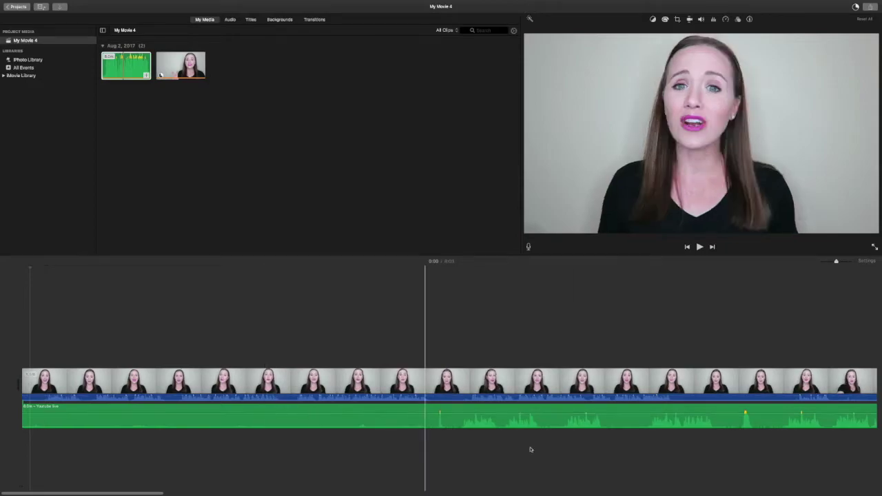
{"action": "left_click", "coordinate": [434, 421]}
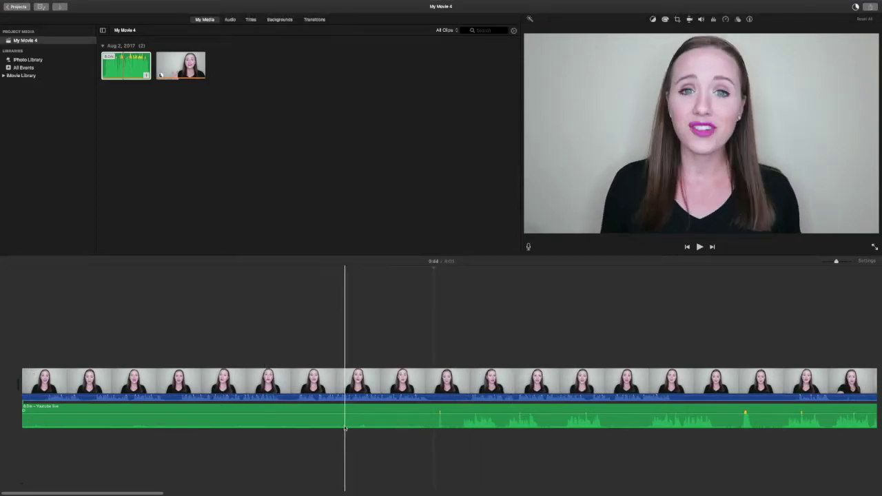
{"action": "left_click", "coordinate": [434, 412]}
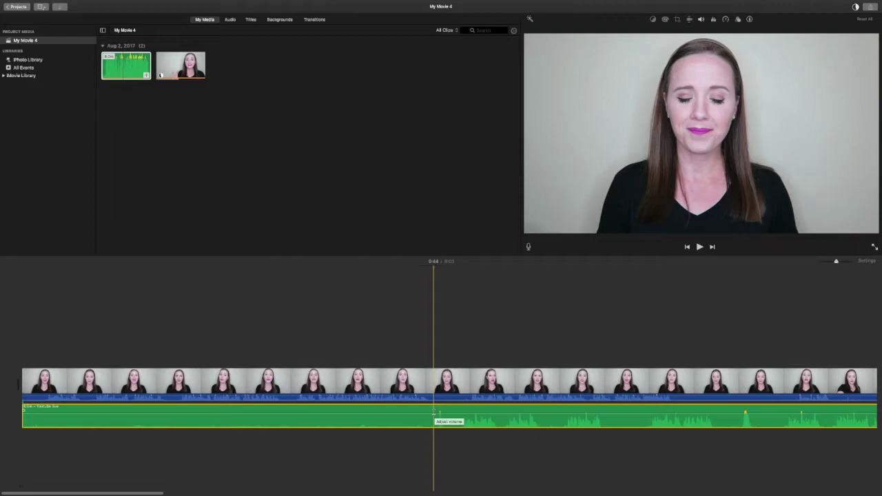
{"action": "key", "text": "super+b"}
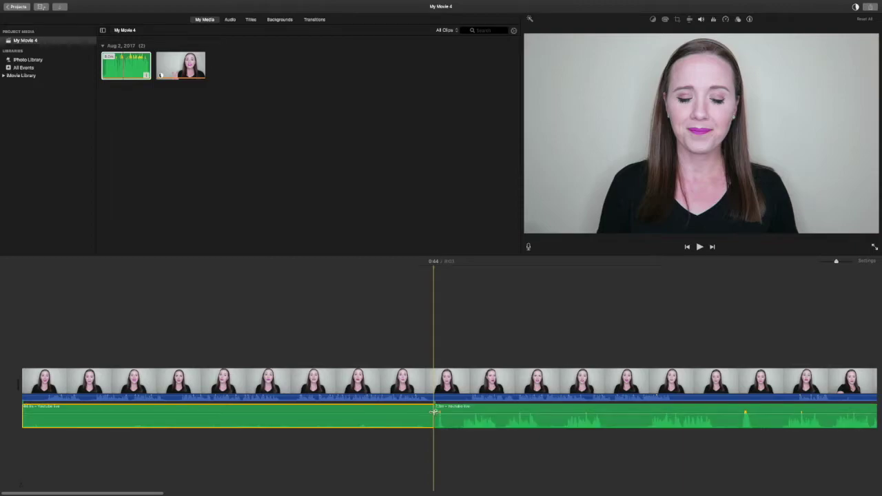
{"action": "left_click", "coordinate": [418, 412]}
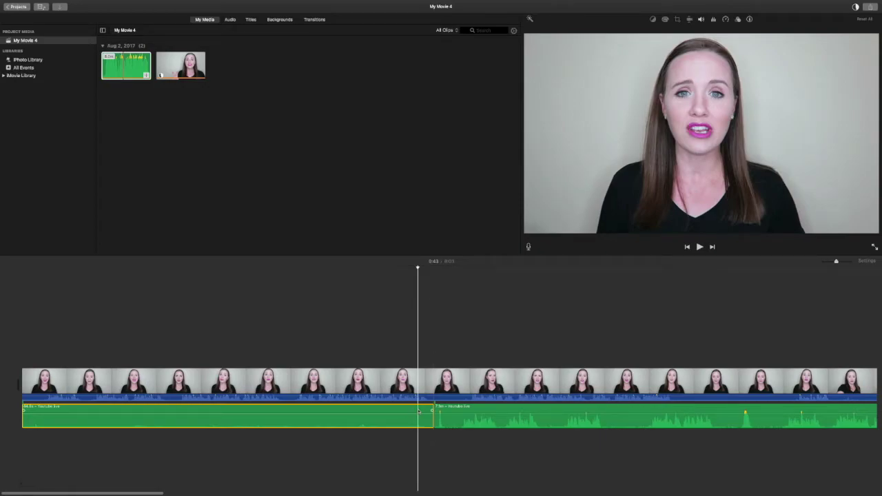
{"action": "key", "text": "Delete"}
{"action": "left_click_drag", "start_coordinate": [433, 411], "coordinate": [238, 411]}
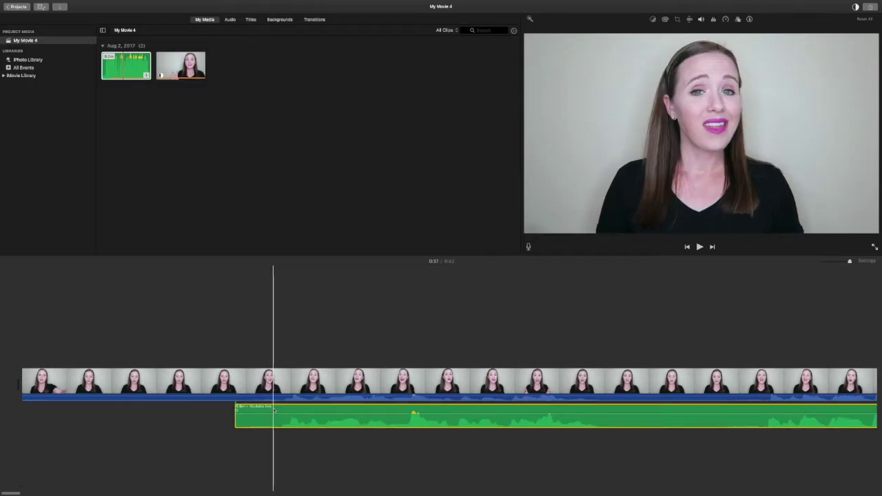
Play through the audio to find its loud spot and set the playhead just before it.
{"action": "key", "text": "space"}
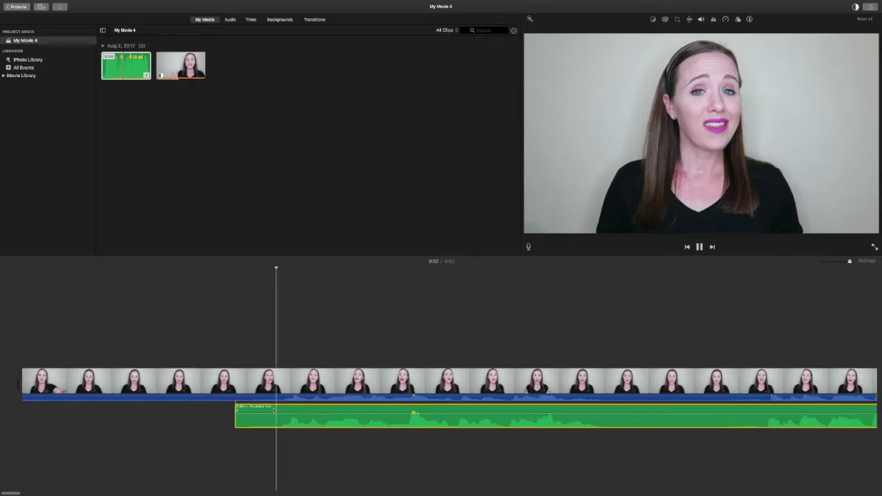
{"action": "key", "text": "space"}
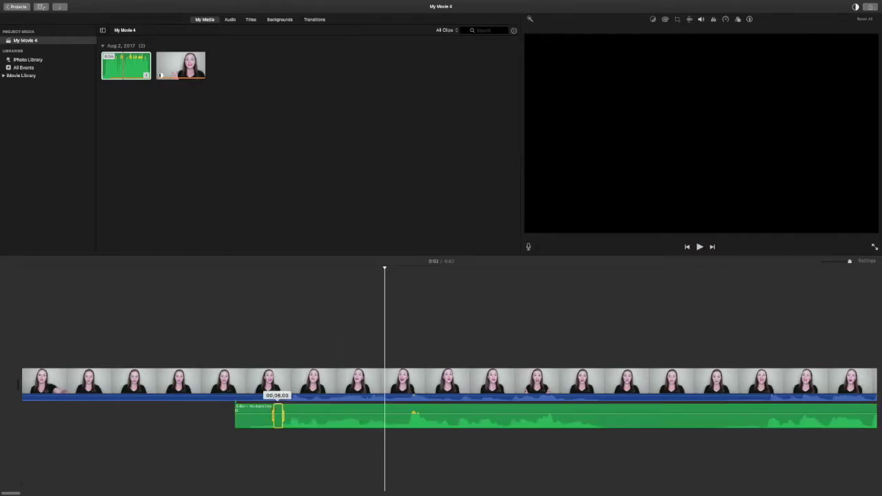
{"action": "left_click", "coordinate": [272, 412]}
{"action": "left_click", "coordinate": [414, 268]}
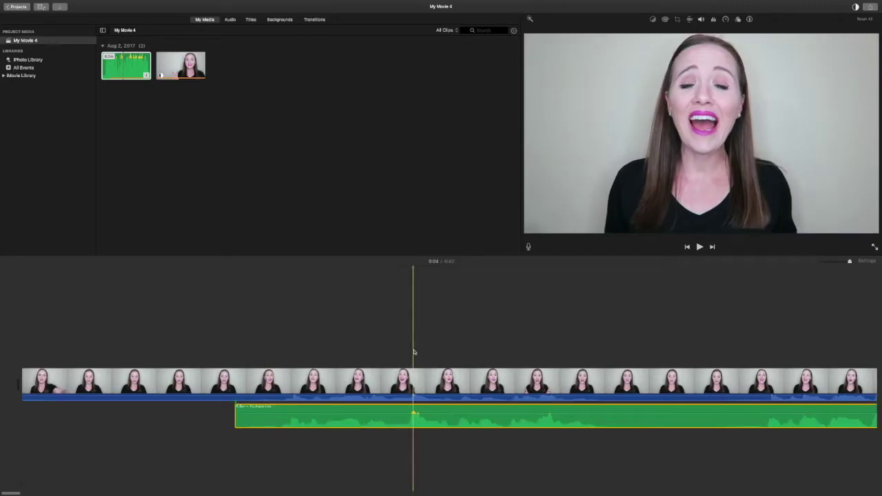
{"action": "left_click", "coordinate": [280, 350]}
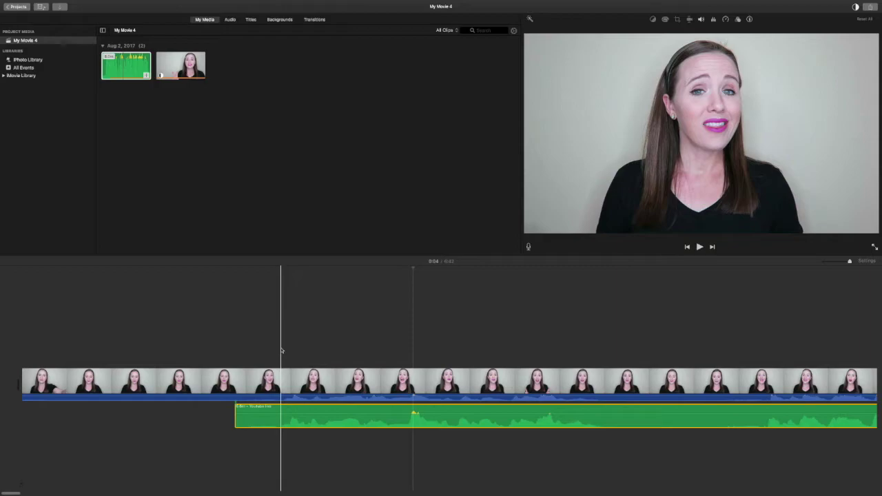
{"action": "key", "text": "space"}
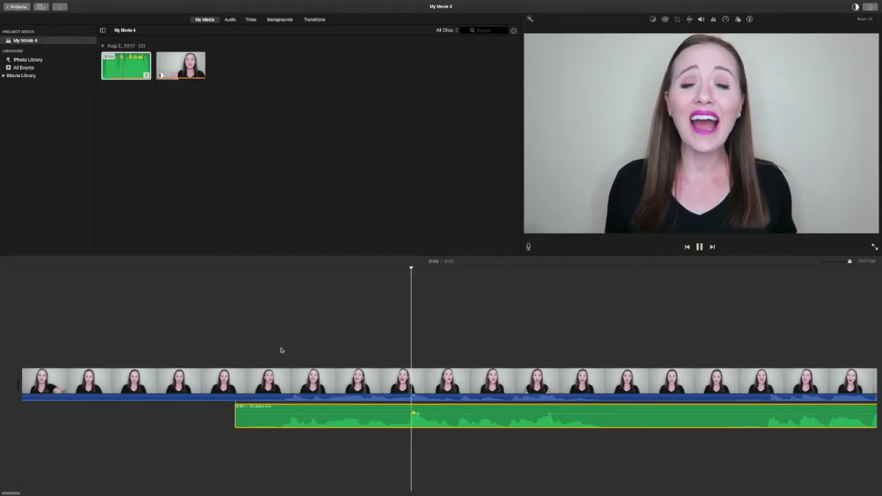
{"action": "key", "text": "space"}
{"action": "scroll", "coordinate": [283, 351], "scroll_direction": "right", "scroll_amount": 3}
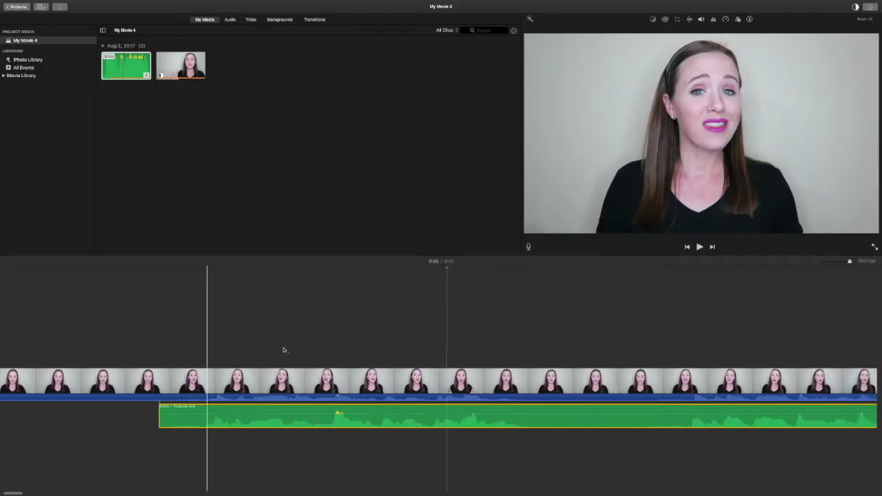
{"action": "left_click_drag", "start_coordinate": [298, 415], "coordinate": [308, 415]}
{"action": "left_click", "coordinate": [301, 415]}
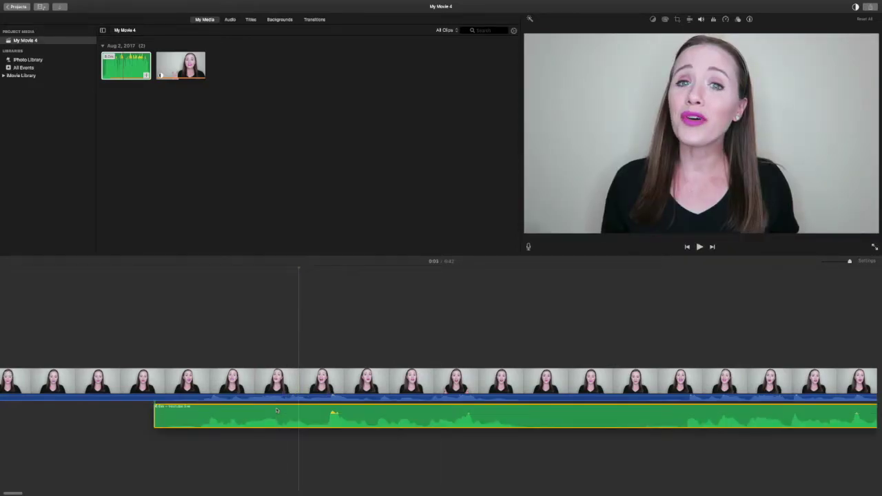
Split video and audio at the playhead, delete the opening pieces, and play back to check.
{"action": "left_click", "coordinate": [201, 390]}
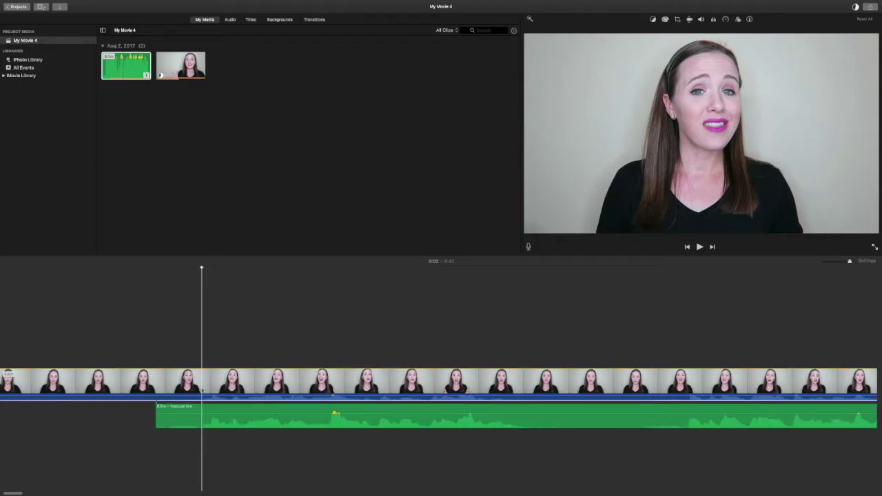
{"action": "key", "text": "super+b"}
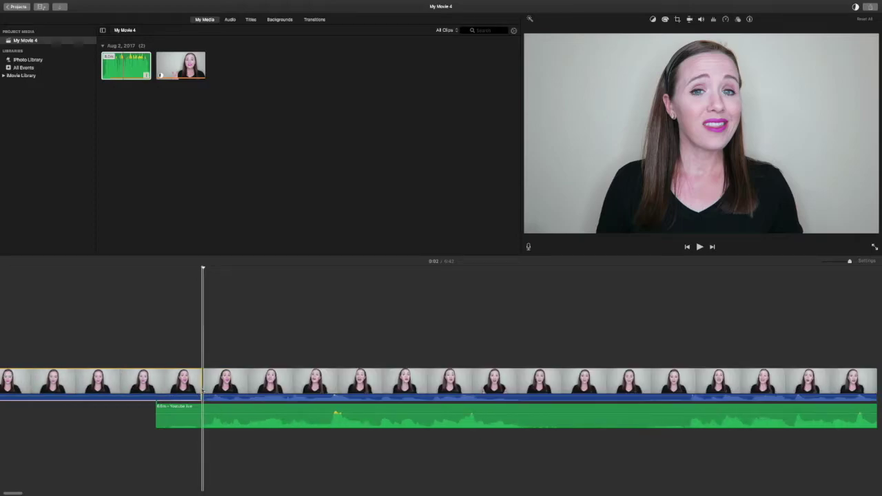
{"action": "left_click", "coordinate": [204, 412]}
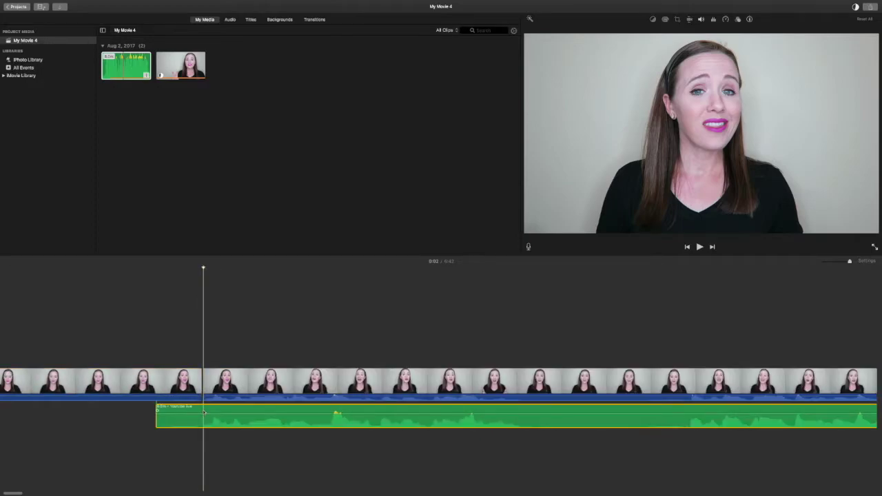
{"action": "key", "text": "super+b"}
{"action": "left_click", "coordinate": [171, 389]}
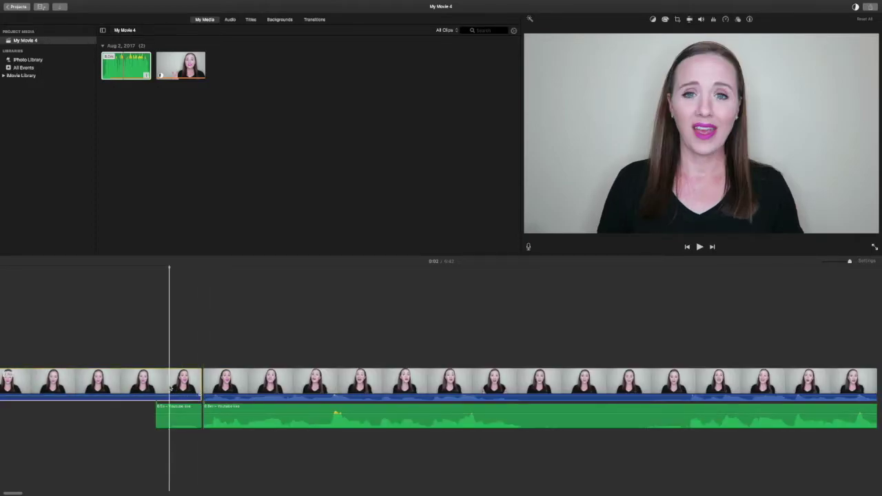
{"action": "key", "text": "Delete"}
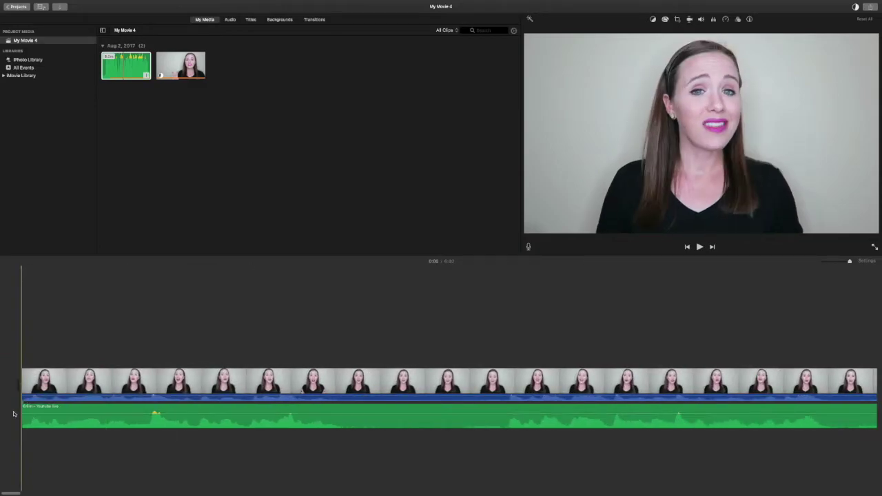
{"action": "key", "text": "space"}
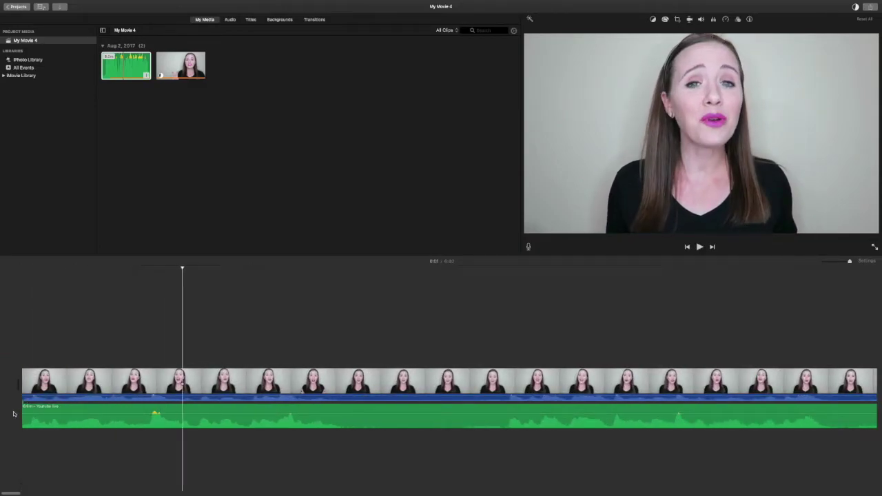
{"action": "key", "text": "space"}
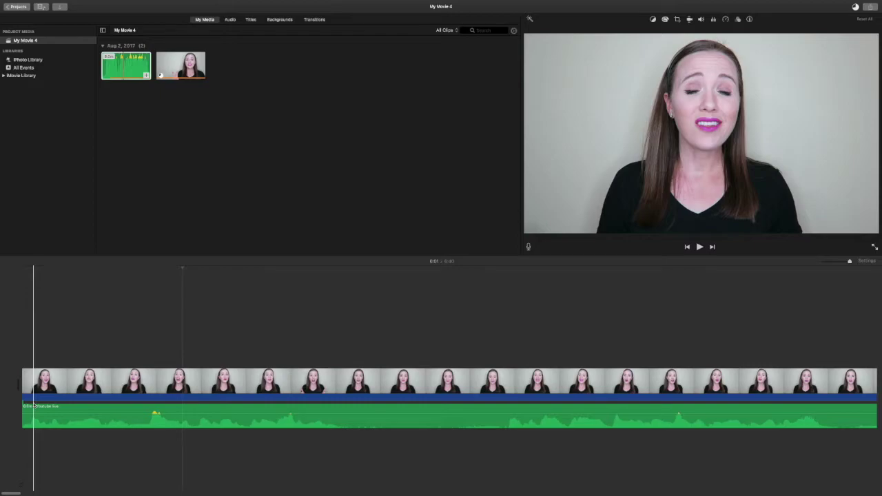
Select the Youtube live audio clip and show its volume control, currently at 100%.
{"action": "scroll", "coordinate": [33, 405], "scroll_direction": "down", "scroll_amount": 5}
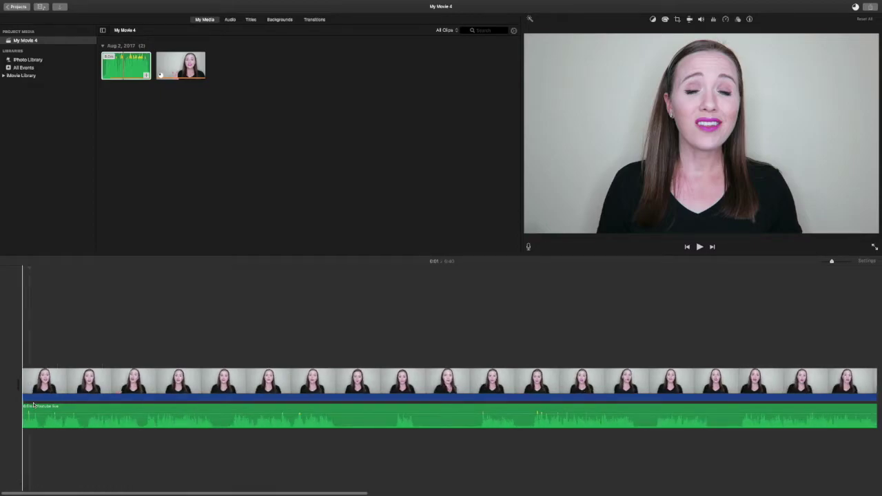
{"action": "scroll", "coordinate": [33, 405], "scroll_direction": "down", "scroll_amount": 2}
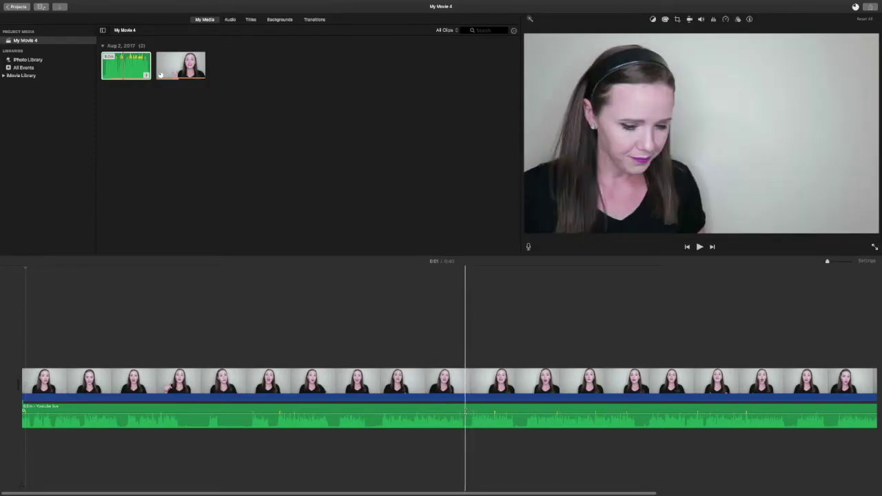
{"action": "left_click", "coordinate": [466, 409]}
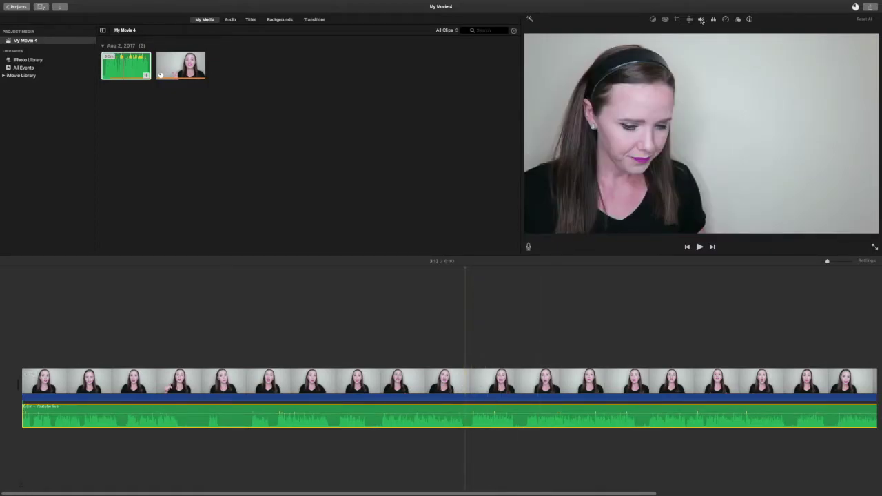
{"action": "left_click", "coordinate": [701, 20]}
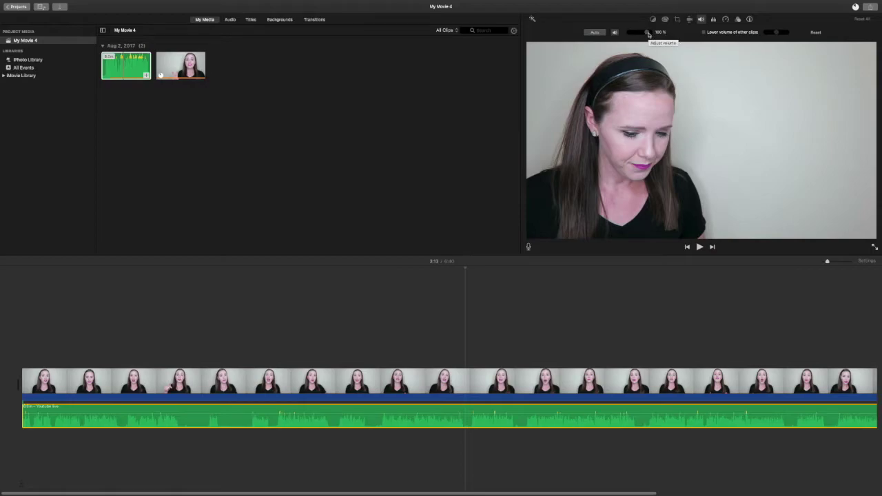
Bring the Youtube live audio volume down from 100% to 60%.
{"action": "left_click_drag", "start_coordinate": [647, 33], "coordinate": [642, 33]}
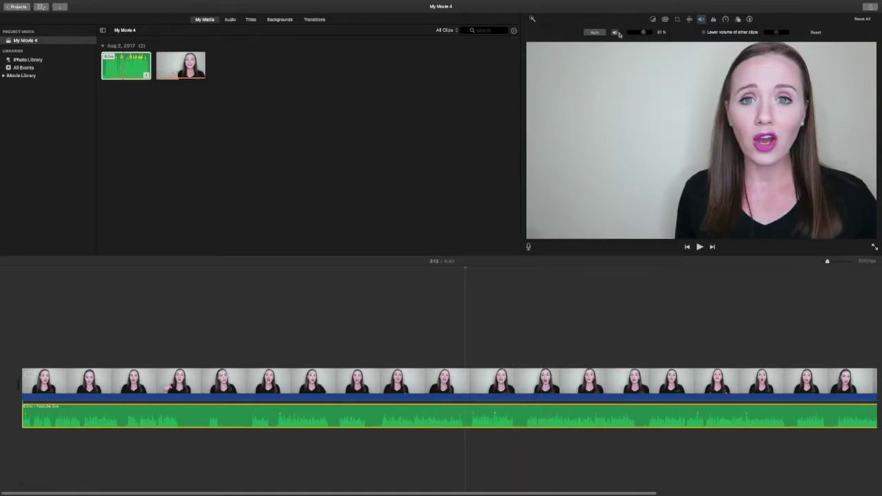
{"action": "left_click", "coordinate": [641, 33]}
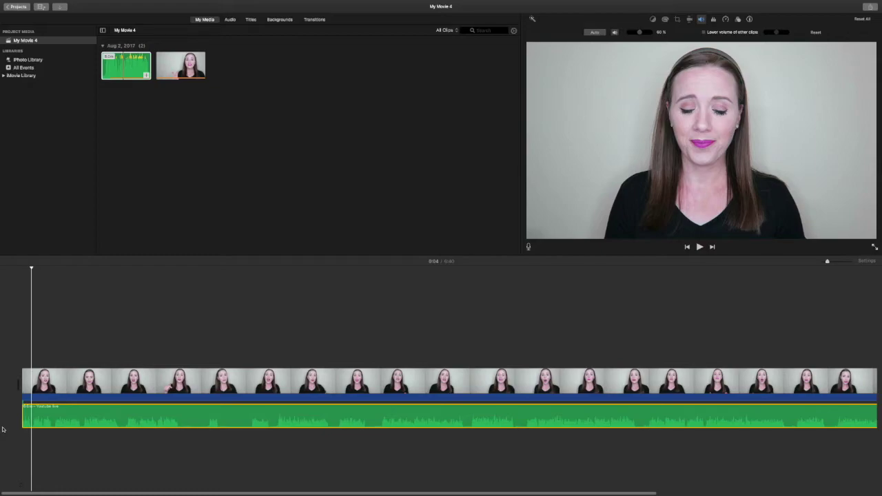
Raise the interview clip's highlights slightly in Color Correction, then play from the start to review.
{"action": "left_click", "coordinate": [52, 380]}
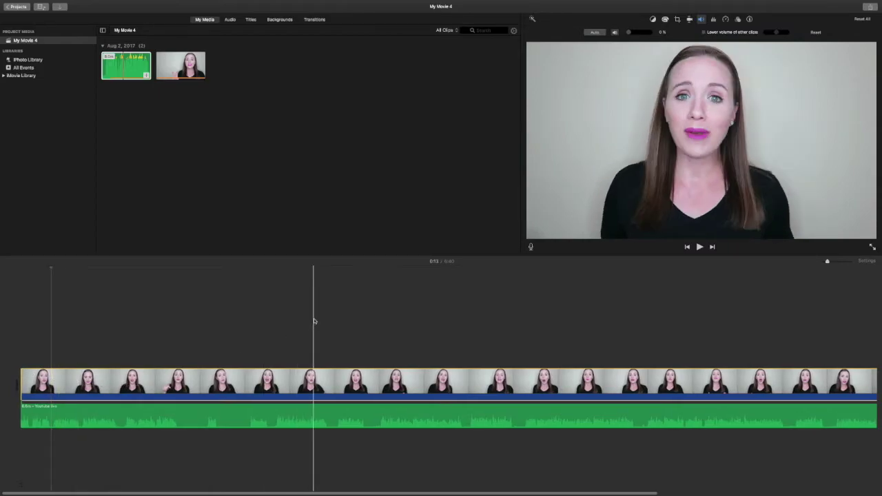
{"action": "left_click", "coordinate": [664, 20]}
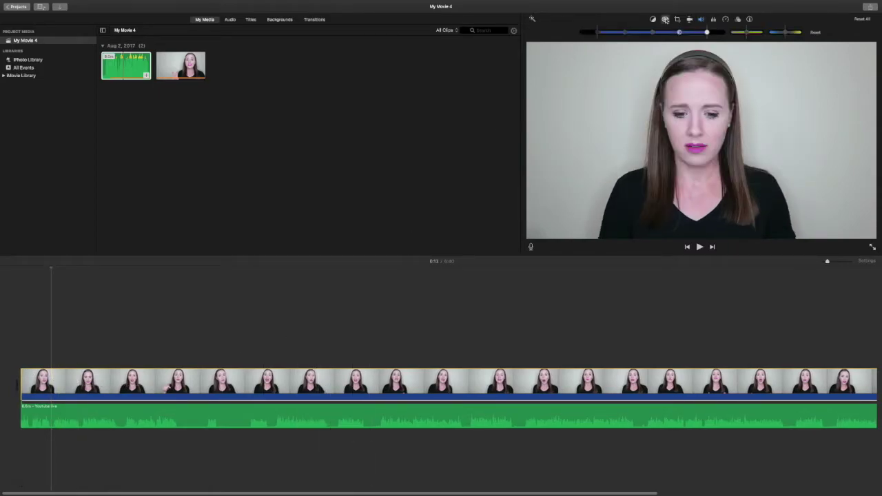
{"action": "left_click_drag", "start_coordinate": [706, 32], "coordinate": [713, 34]}
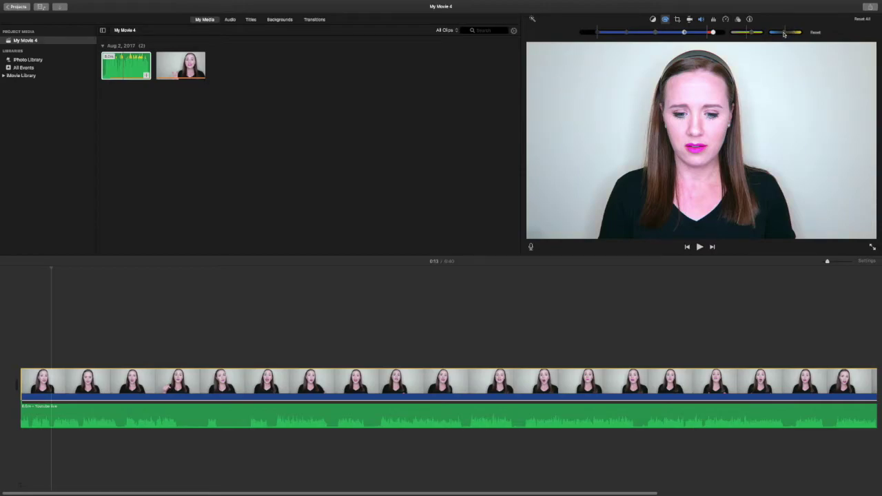
{"action": "left_click", "coordinate": [23, 386]}
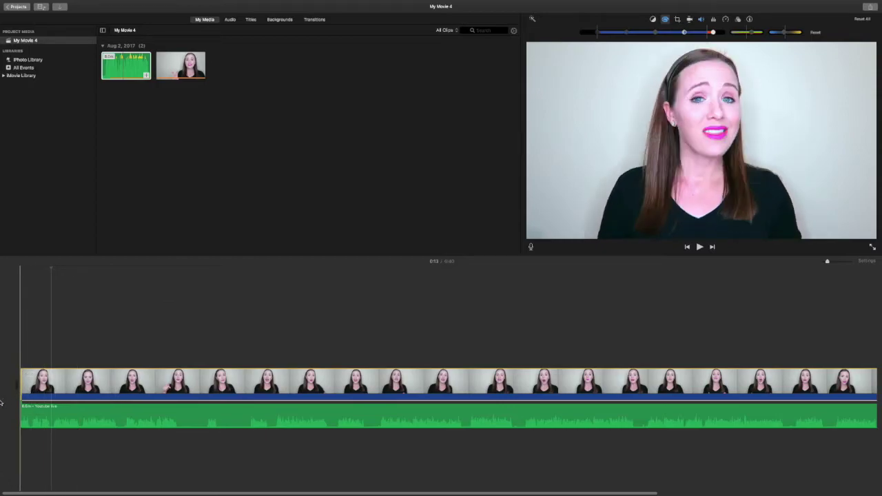
{"action": "key", "text": "space"}
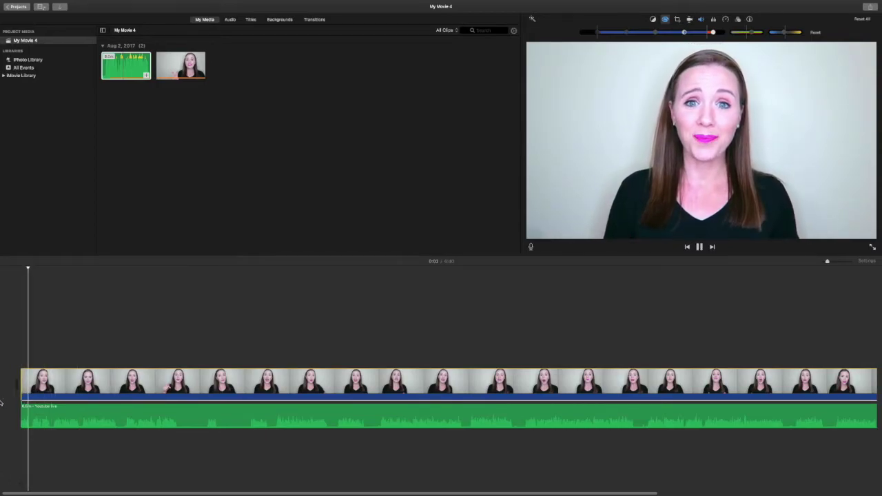
{"action": "key", "text": "space"}
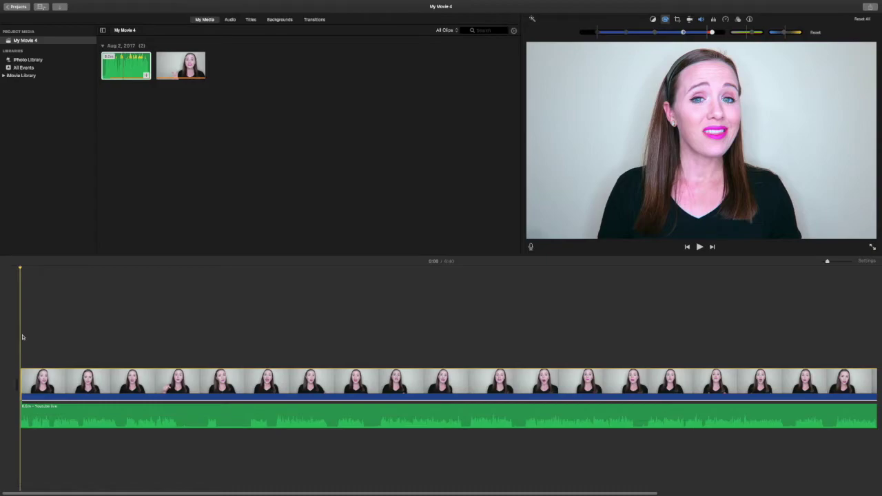
Split both the interview video and the audio about three seconds in, then preview the cut.
{"action": "key", "text": "space"}
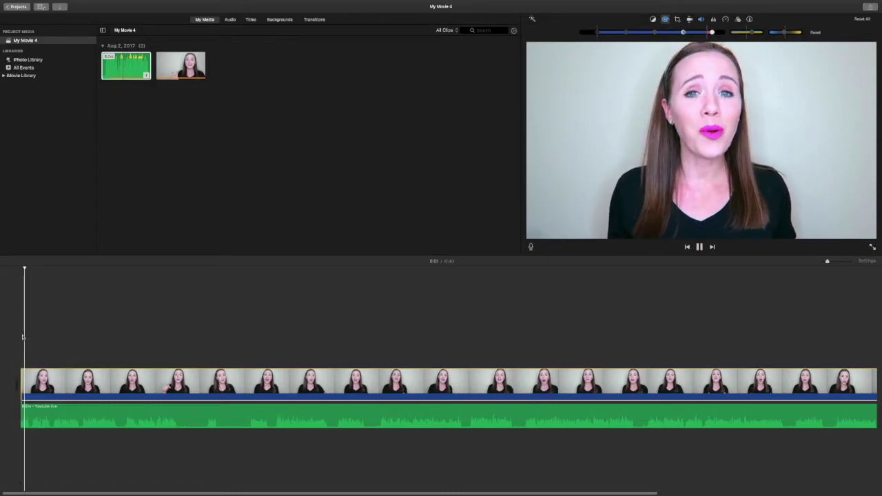
{"action": "key", "text": "space"}
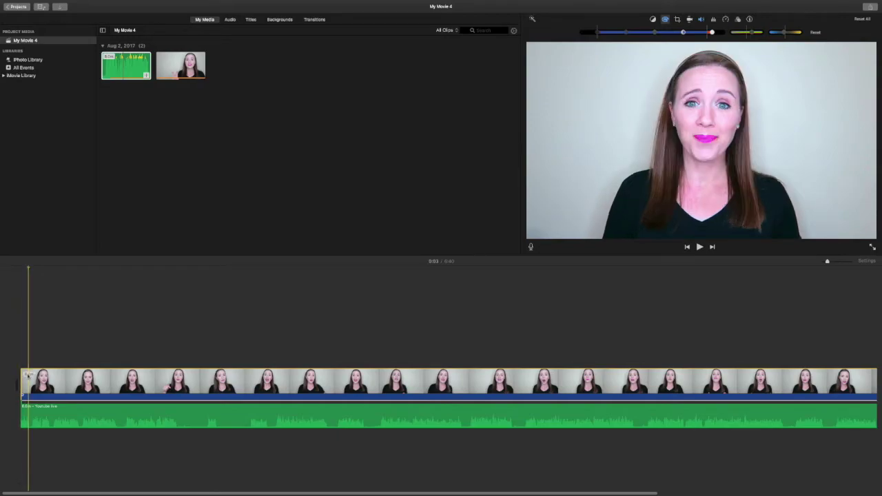
{"action": "key", "text": "super+b"}
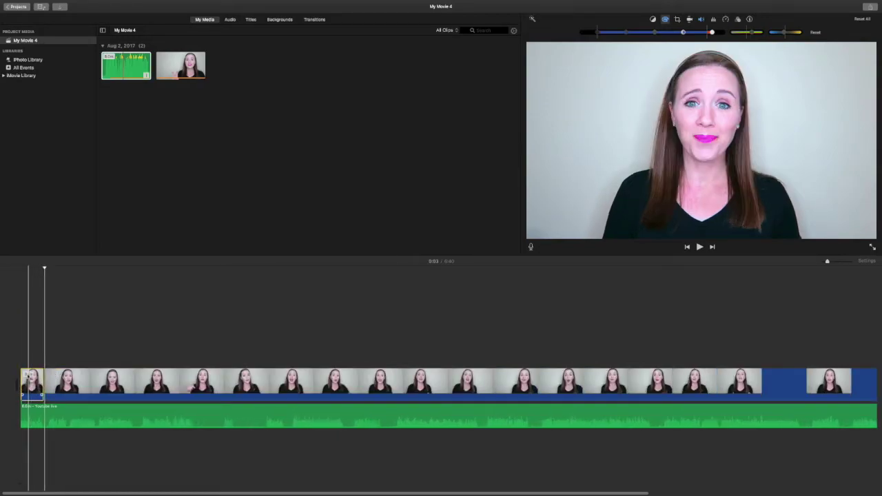
{"action": "left_click", "coordinate": [45, 408]}
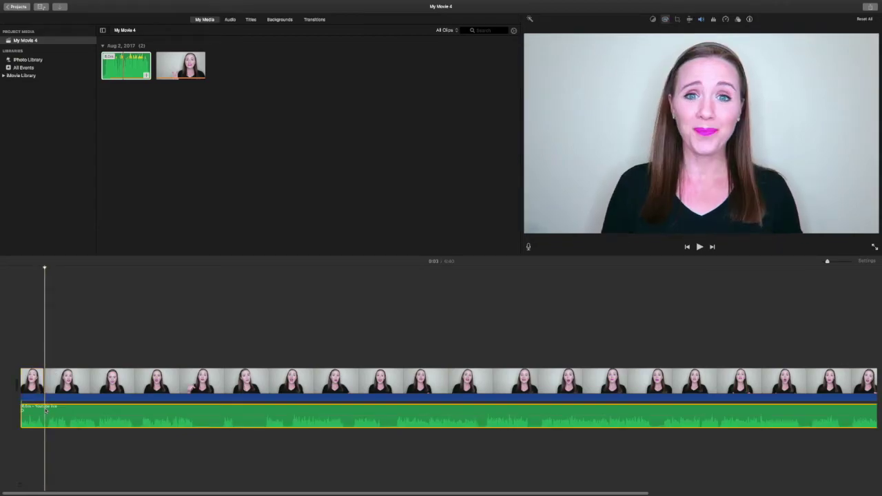
{"action": "key", "text": "super+b"}
{"action": "key", "text": "space"}
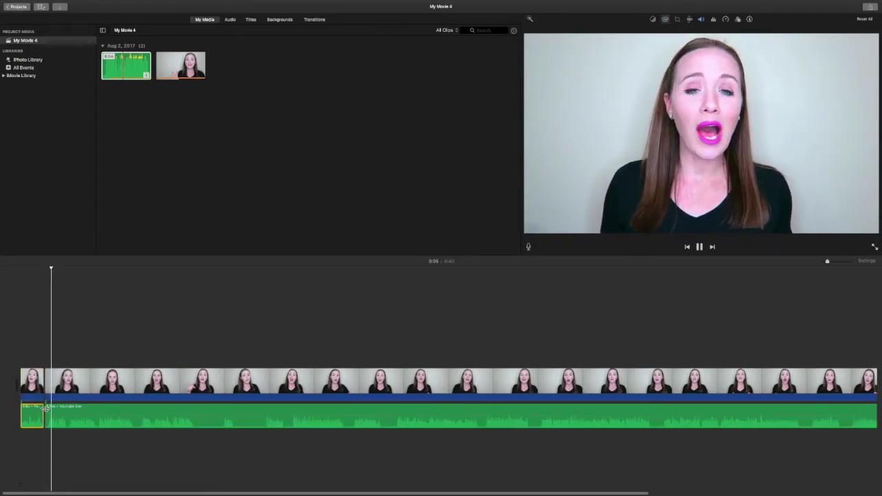
{"action": "key", "text": "space"}
{"action": "scroll", "coordinate": [45, 406], "scroll_direction": "up", "scroll_amount": 5}
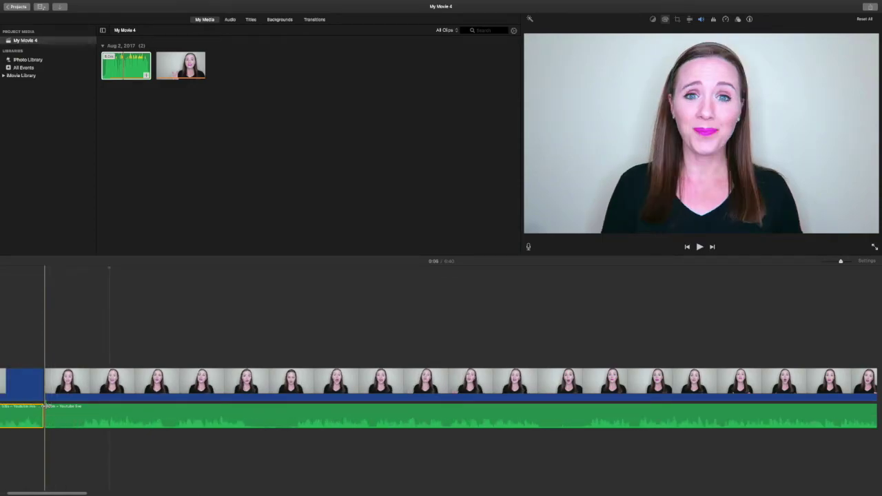
Split the audio at the playhead and delete the short opening video piece.
{"action": "left_click", "coordinate": [82, 385]}
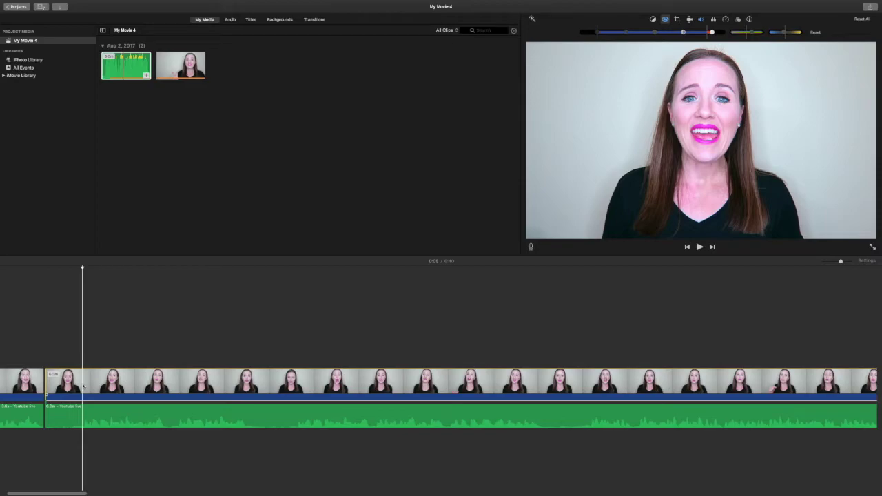
{"action": "left_click", "coordinate": [81, 385]}
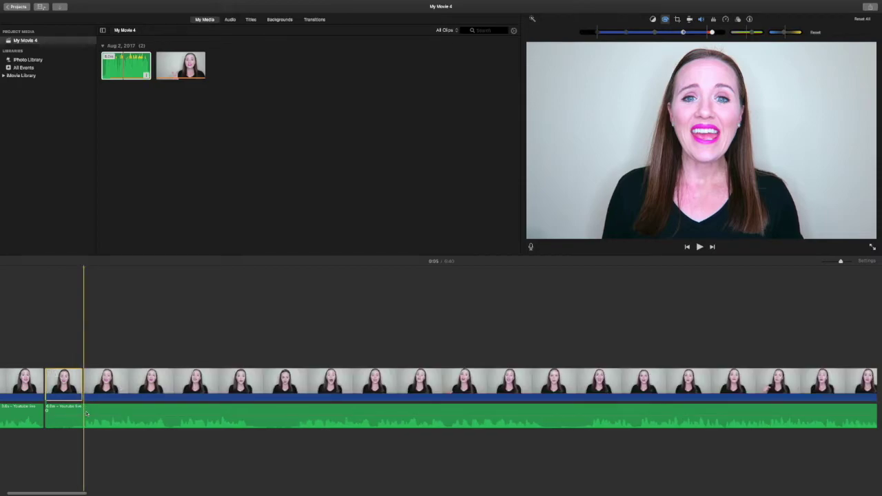
{"action": "left_click", "coordinate": [86, 413]}
{"action": "key", "text": "super+b"}
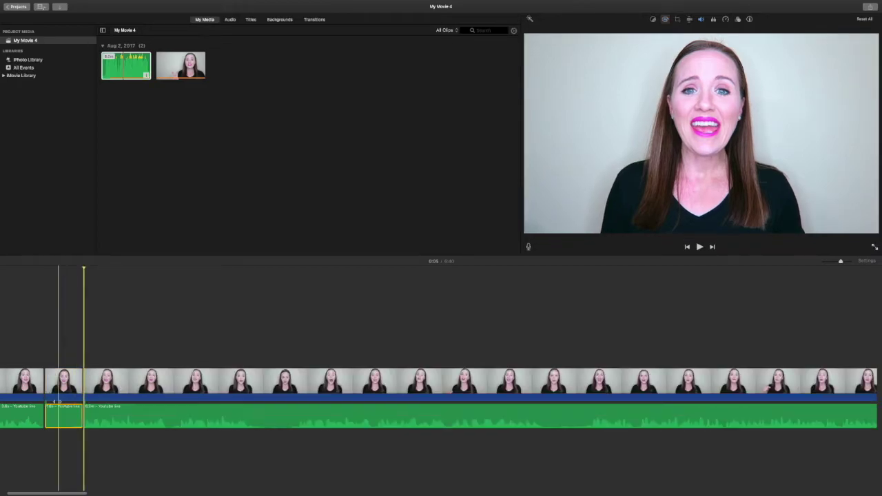
{"action": "left_click", "coordinate": [57, 382]}
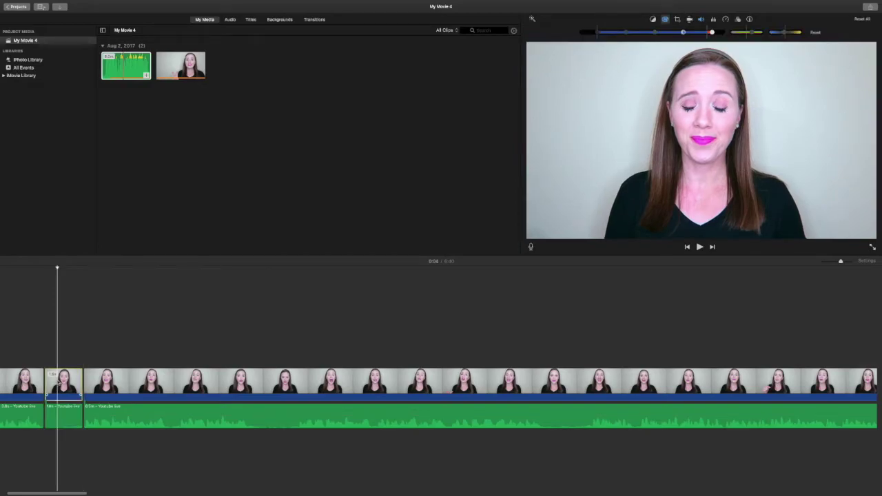
{"action": "key", "text": "Delete"}
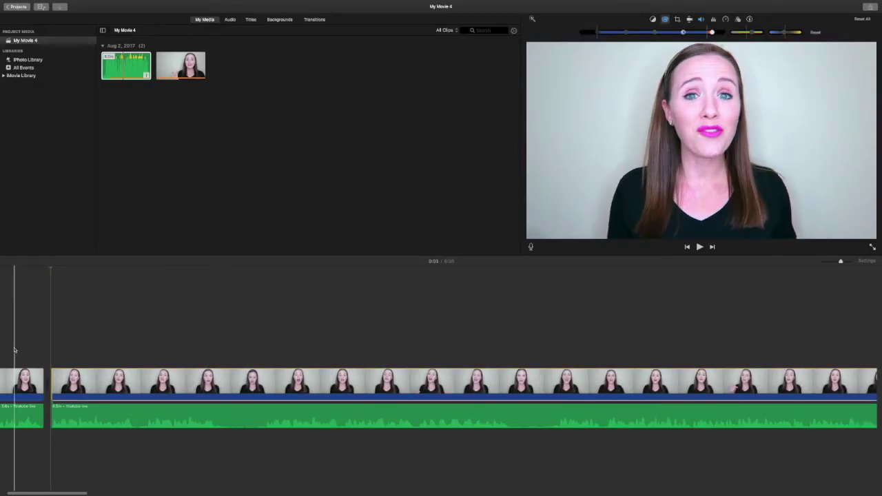
Find a cut point during playback, split video and audio there, and delete the left piece.
{"action": "key", "text": "space"}
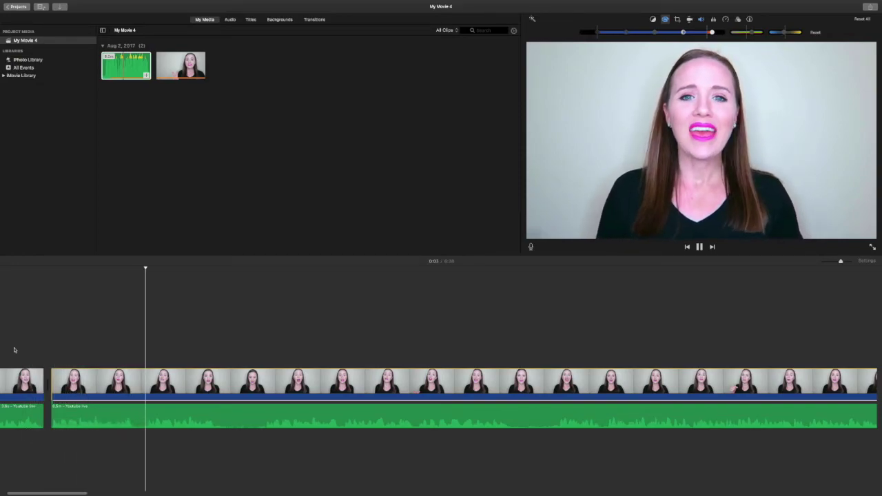
{"action": "key", "text": "space"}
{"action": "scroll", "coordinate": [13, 350], "scroll_direction": "left", "scroll_amount": 1}
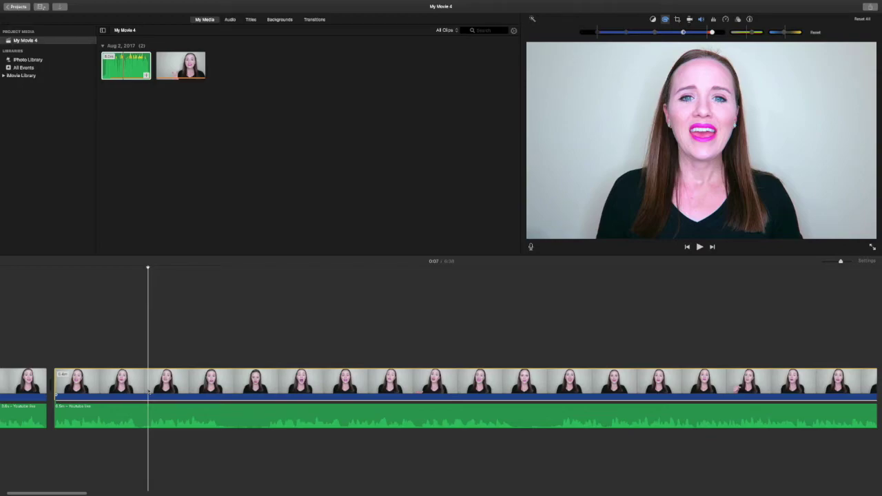
{"action": "left_click", "coordinate": [148, 411]}
{"action": "key", "text": "super+b"}
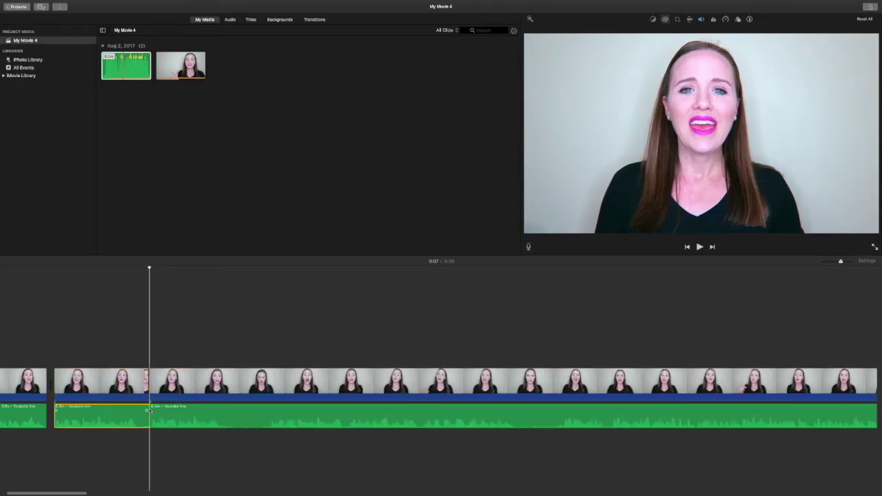
{"action": "left_click", "coordinate": [144, 387]}
{"action": "key", "text": "Delete"}
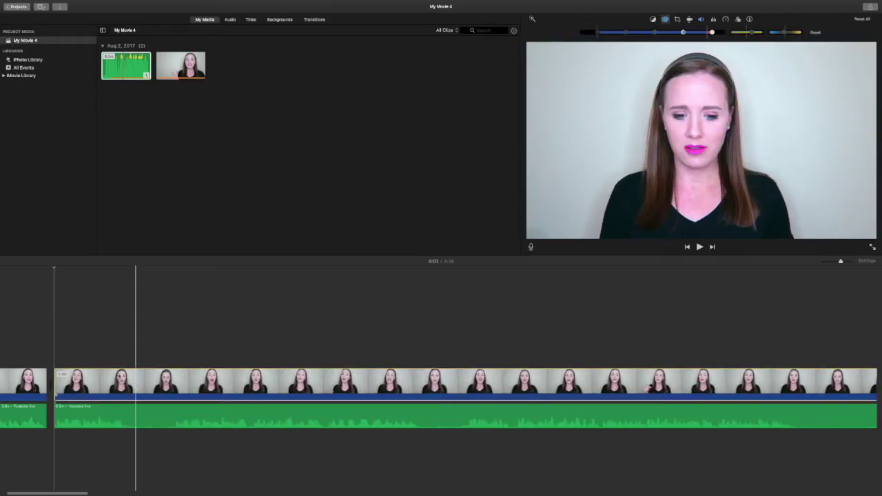
{"action": "key", "text": "space"}
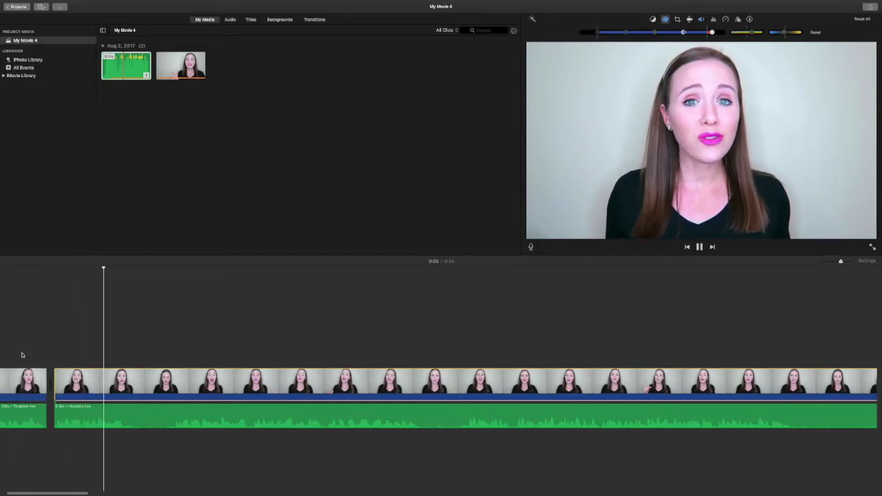
{"action": "key", "text": "space"}
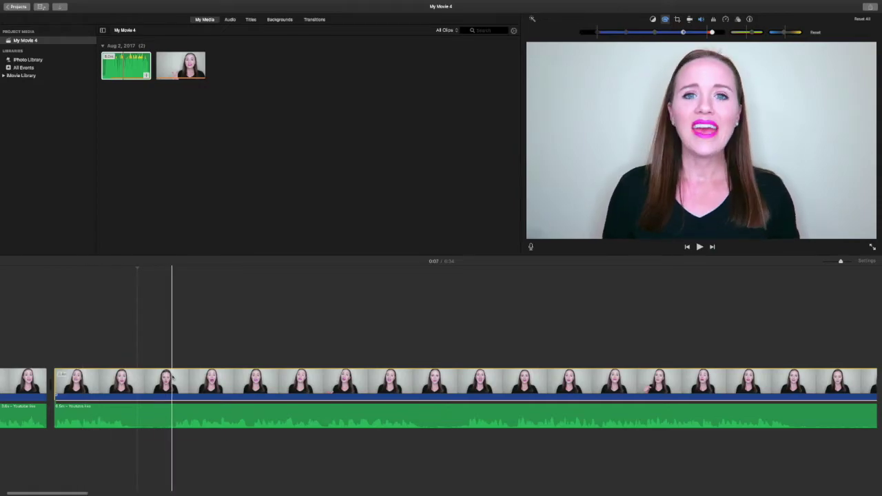
Split video and audio at a later point and delete the left piece, leaving a 0:29 movie.
{"action": "left_click", "coordinate": [173, 379]}
{"action": "key", "text": "super+b"}
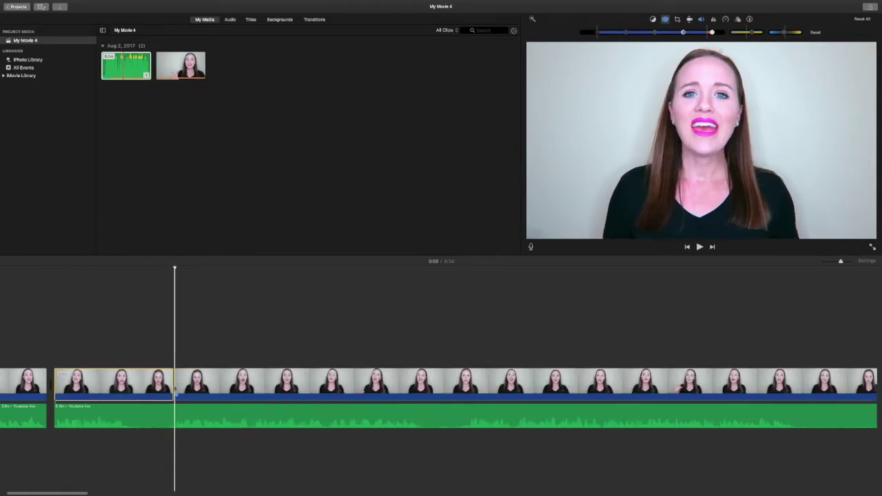
{"action": "left_click", "coordinate": [175, 412]}
{"action": "key", "text": "super+b"}
{"action": "left_click", "coordinate": [161, 384]}
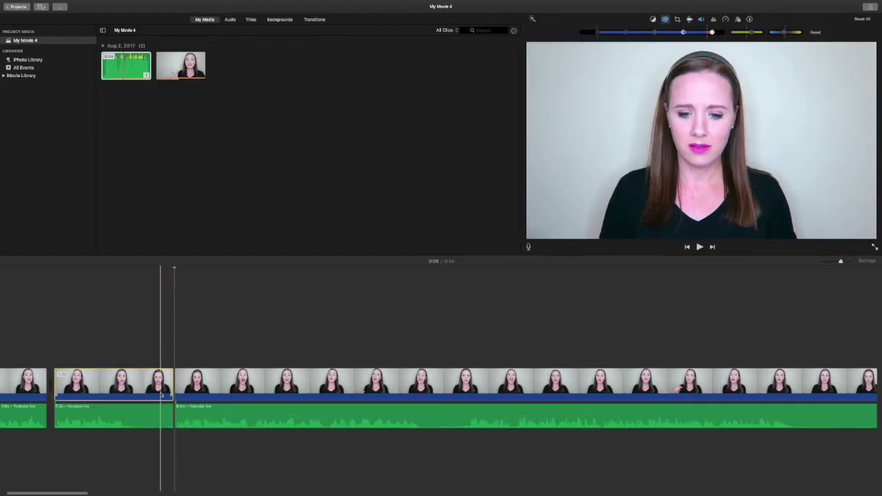
{"action": "key", "text": "Delete"}
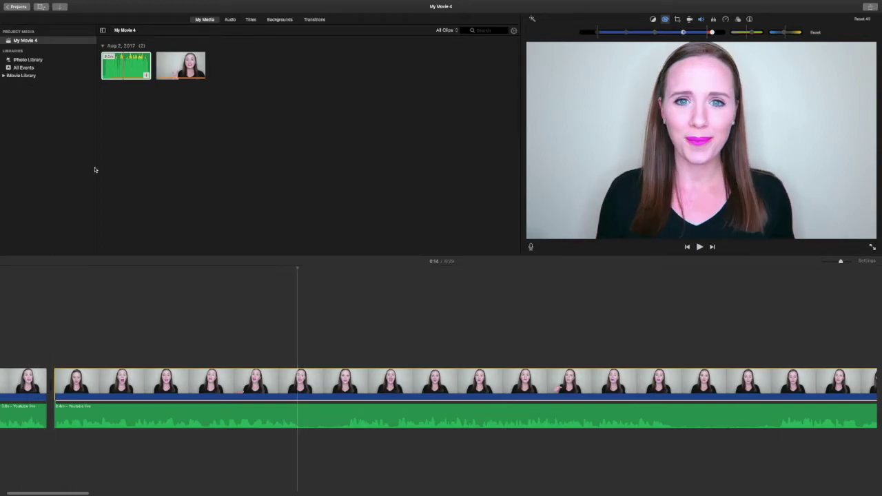
Place a Focus title over the talking-head clip at 0:16 reading 'Youtube Live Tutorial'.
{"action": "left_click", "coordinate": [251, 19]}
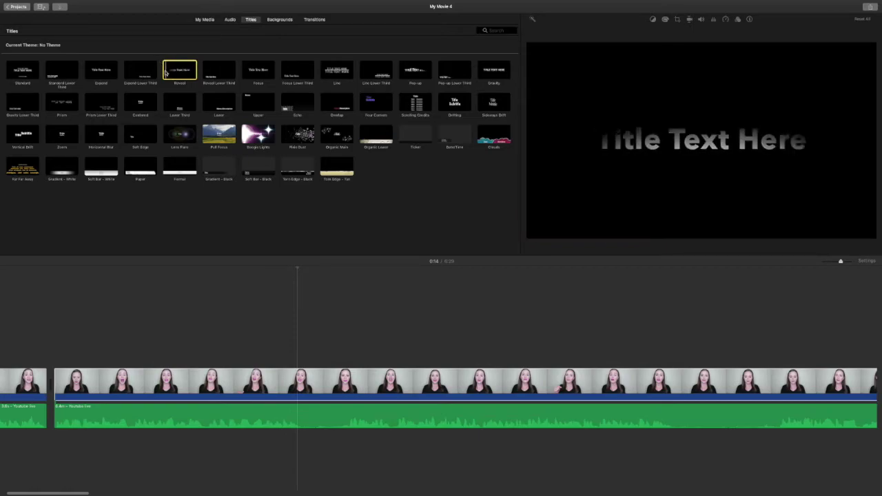
{"action": "left_click", "coordinate": [259, 72]}
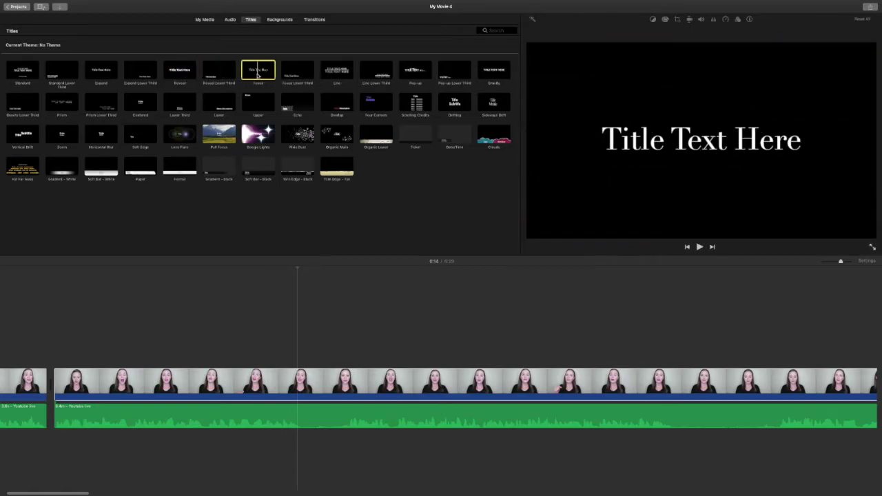
{"action": "left_click_drag", "start_coordinate": [259, 71], "coordinate": [308, 347]}
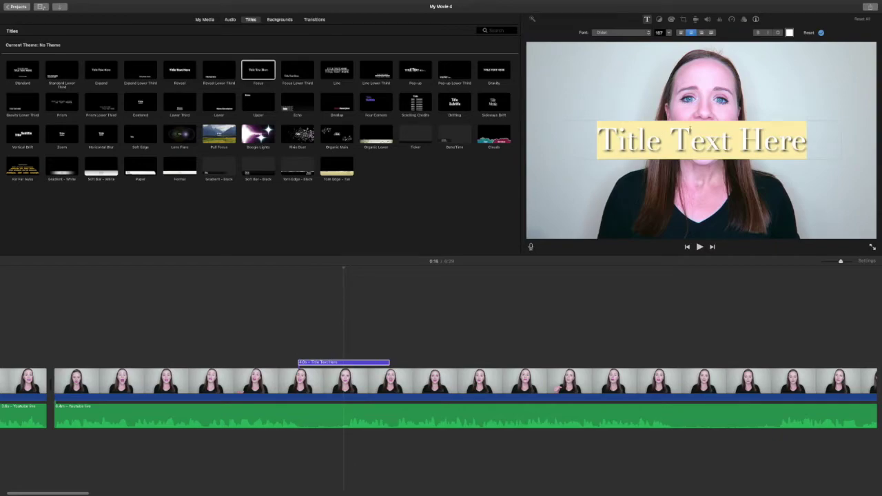
{"action": "type", "text": "You"}
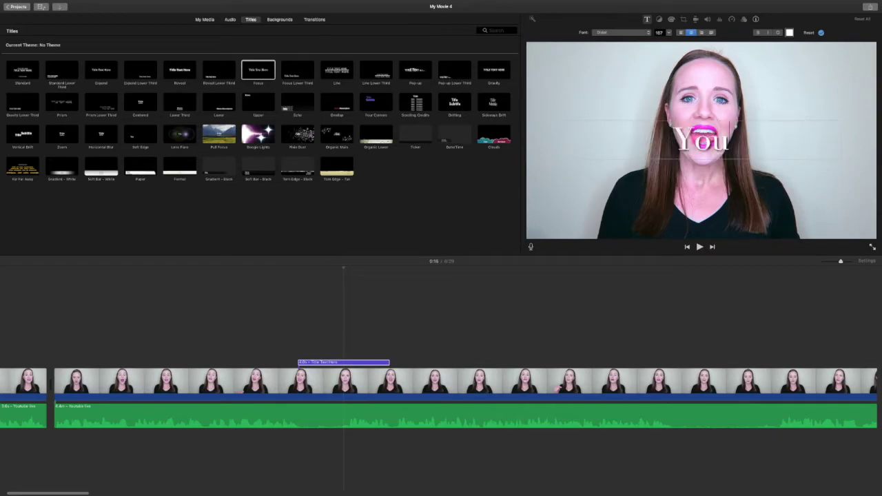
{"action": "type", "text": "tube Live Tutorial"}
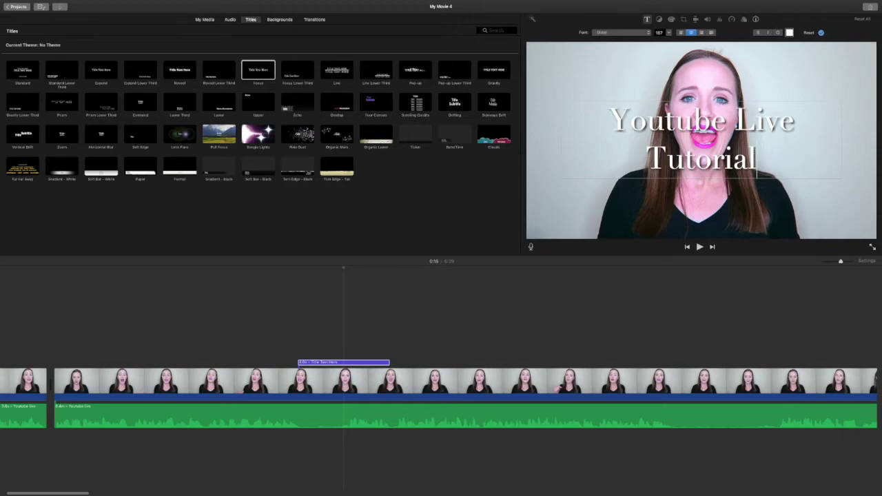
{"action": "left_click_drag", "start_coordinate": [770, 158], "coordinate": [615, 117]}
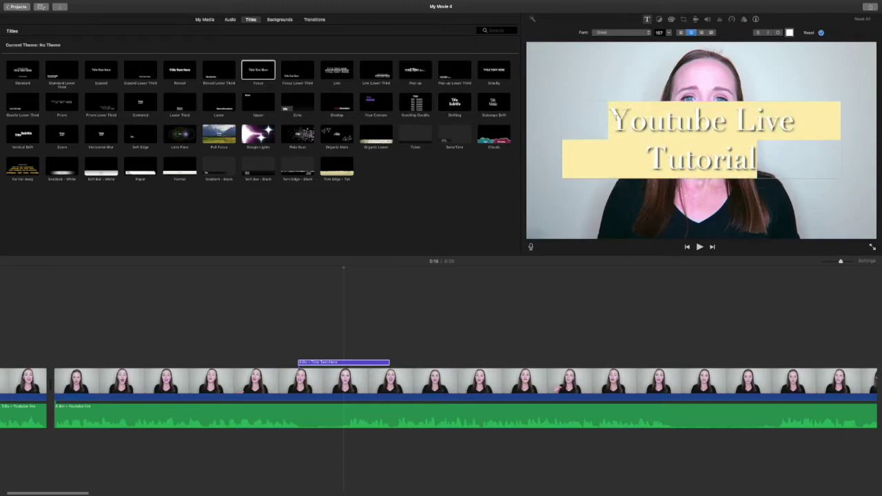
Set the title font to Lato Medium at size 100 so it fits on one line.
{"action": "left_click", "coordinate": [649, 34]}
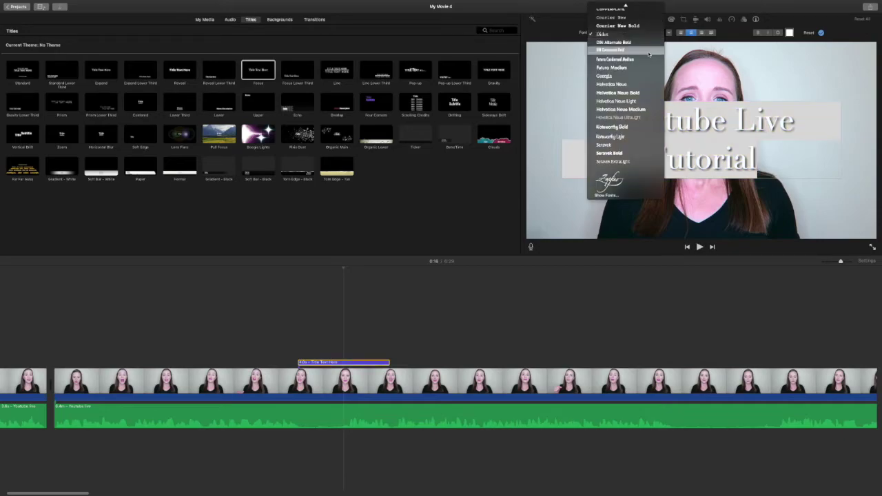
{"action": "scroll", "coordinate": [625, 127], "scroll_direction": "up", "scroll_amount": 5}
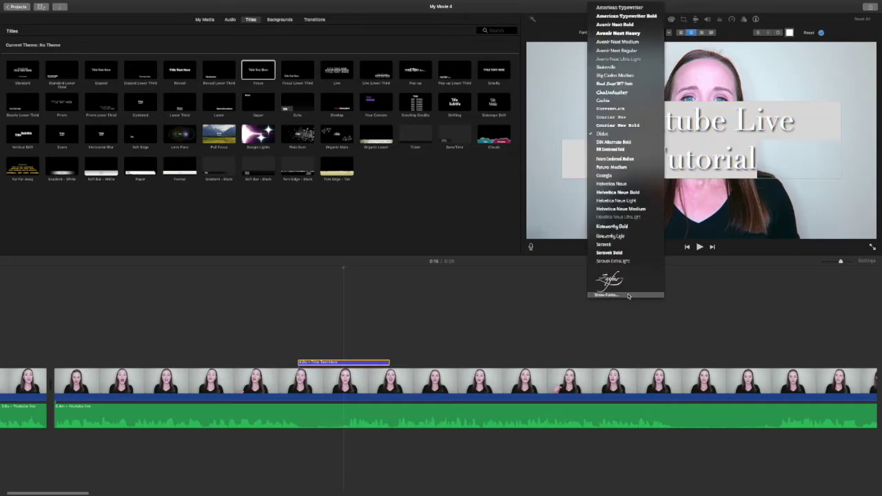
{"action": "left_click", "coordinate": [628, 297]}
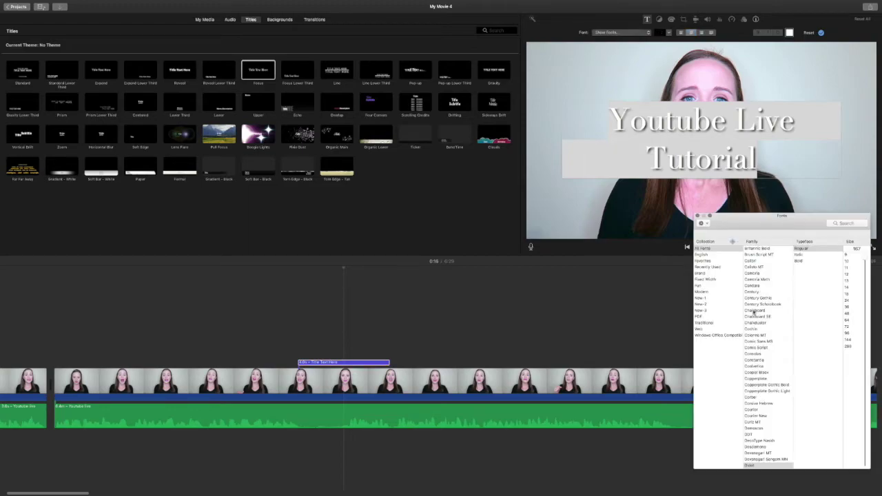
{"action": "type", "text": "lato"}
{"action": "left_click", "coordinate": [596, 134]}
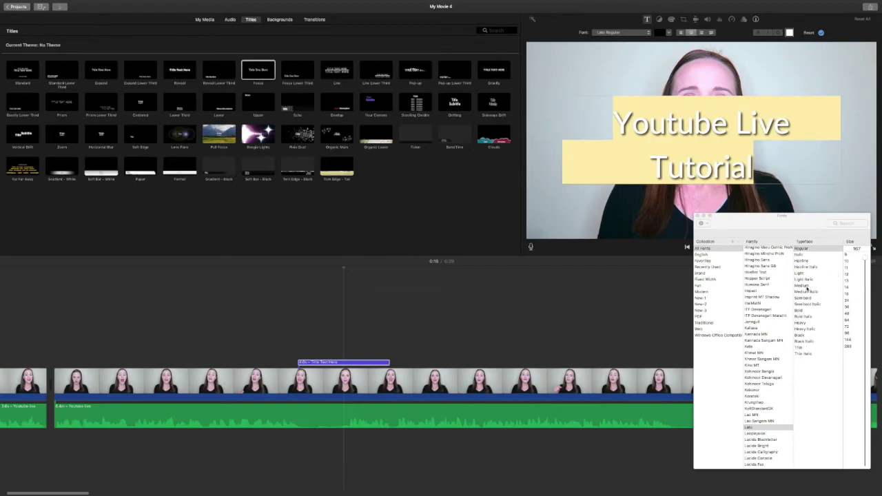
{"action": "left_click", "coordinate": [806, 288]}
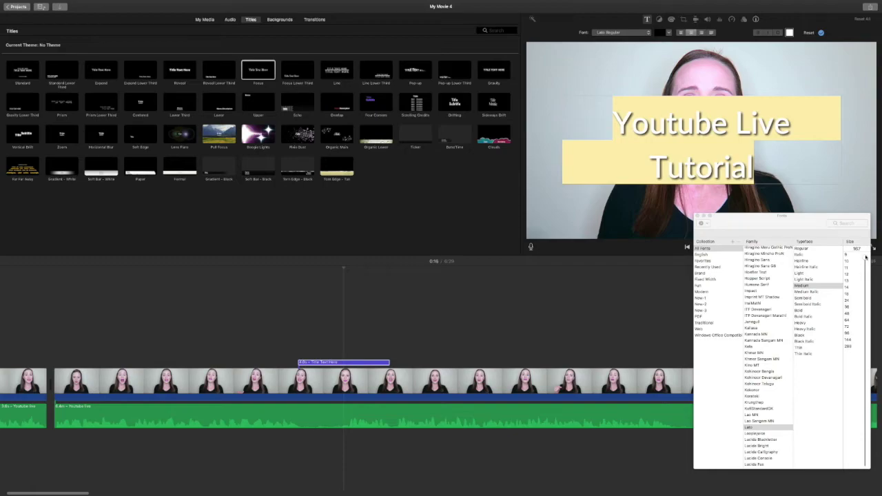
{"action": "mouse_move", "coordinate": [865, 256]}
{"action": "left_mouse_down"}
{"action": "mouse_move", "coordinate": [863, 284]}
{"action": "mouse_move", "coordinate": [860, 253]}
{"action": "left_mouse_up"}
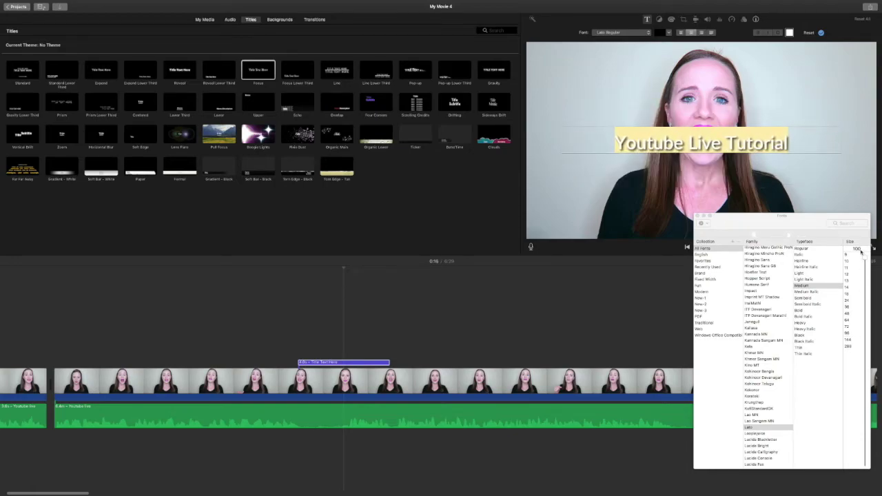
{"action": "left_click", "coordinate": [801, 188]}
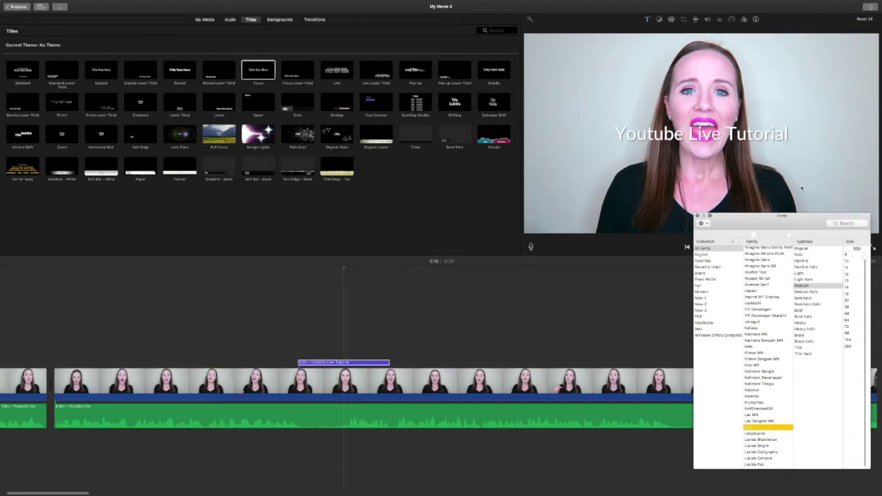
{"action": "left_click", "coordinate": [697, 216]}
Try left and centre alignment, bold, italic and outline on the title text.
{"action": "double_click", "coordinate": [689, 134]}
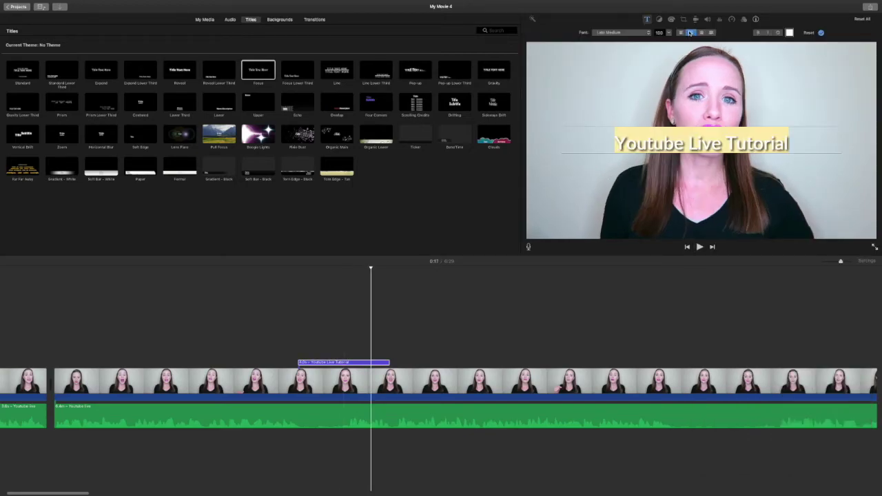
{"action": "left_click", "coordinate": [680, 34]}
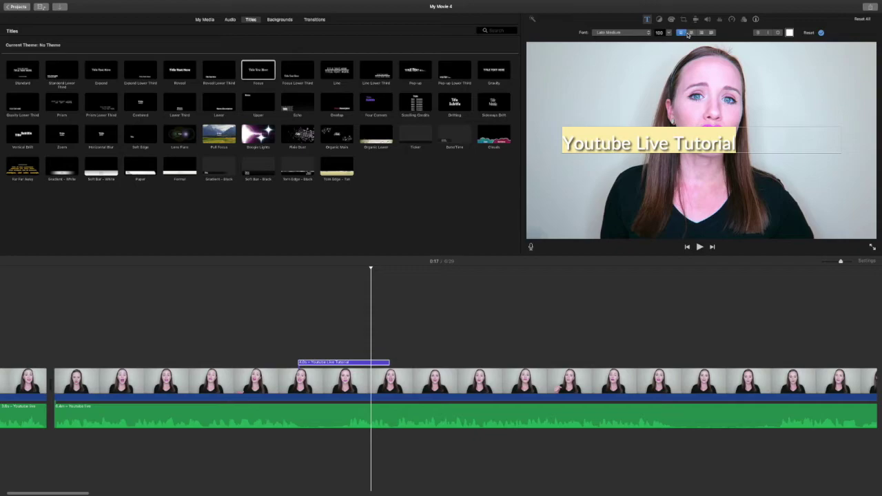
{"action": "left_click", "coordinate": [691, 33]}
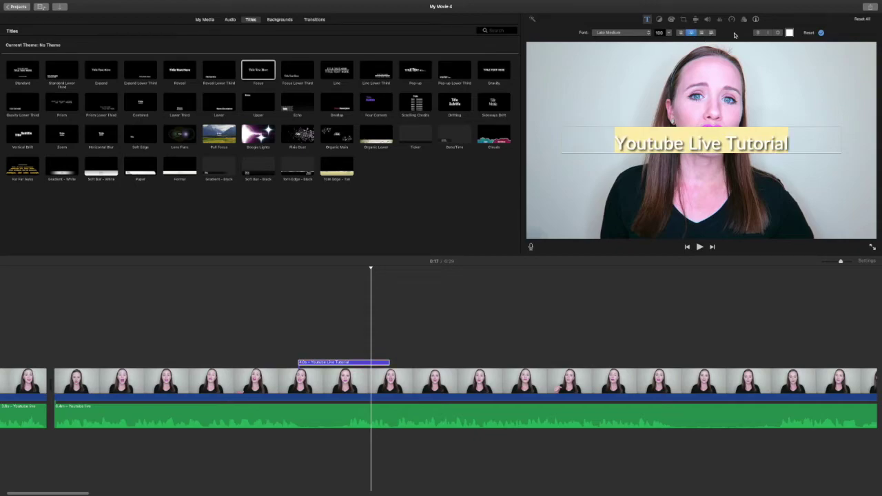
{"action": "left_click", "coordinate": [757, 33]}
{"action": "left_click", "coordinate": [768, 33]}
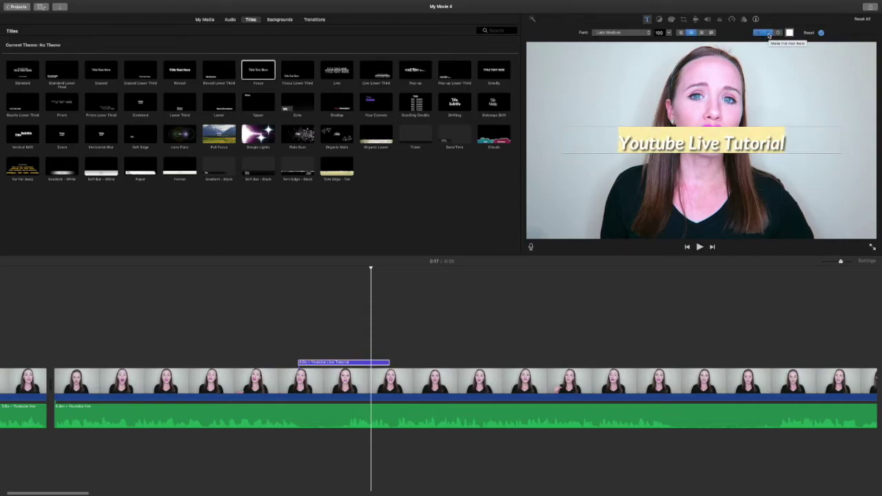
{"action": "left_click", "coordinate": [779, 34]}
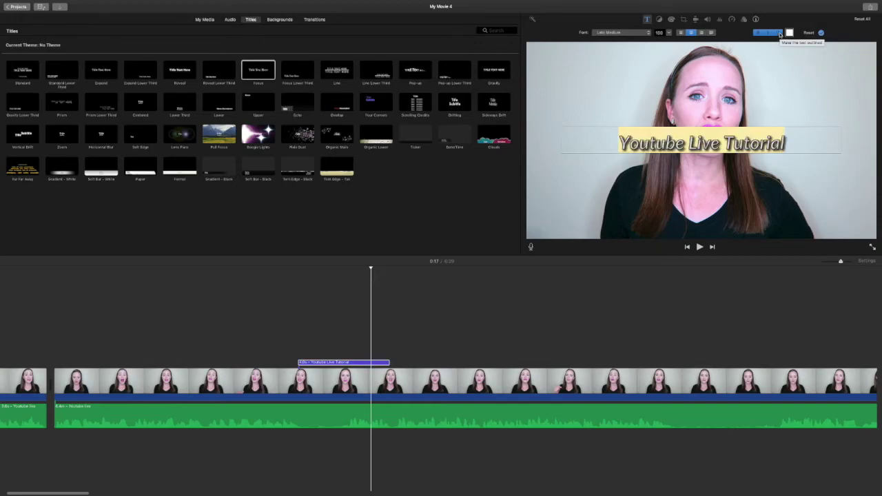
Colour the title text black, remove its outline, and close the Colors window.
{"action": "left_click", "coordinate": [789, 33]}
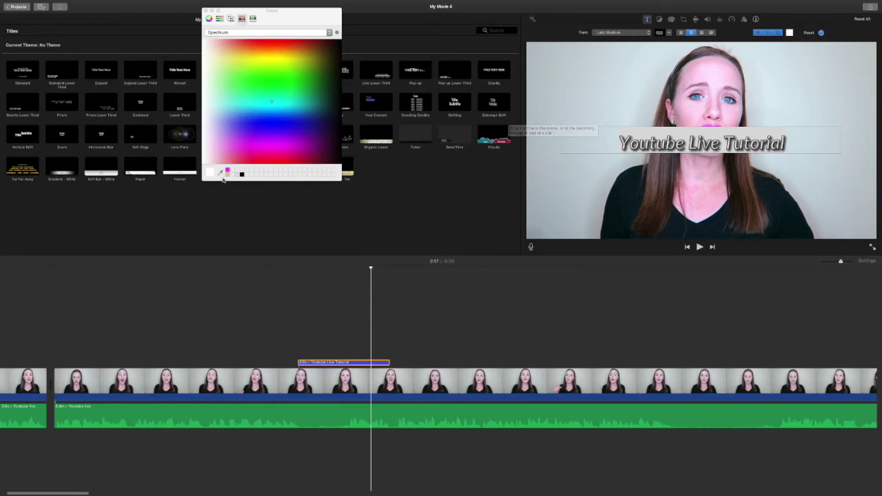
{"action": "left_click", "coordinate": [228, 175]}
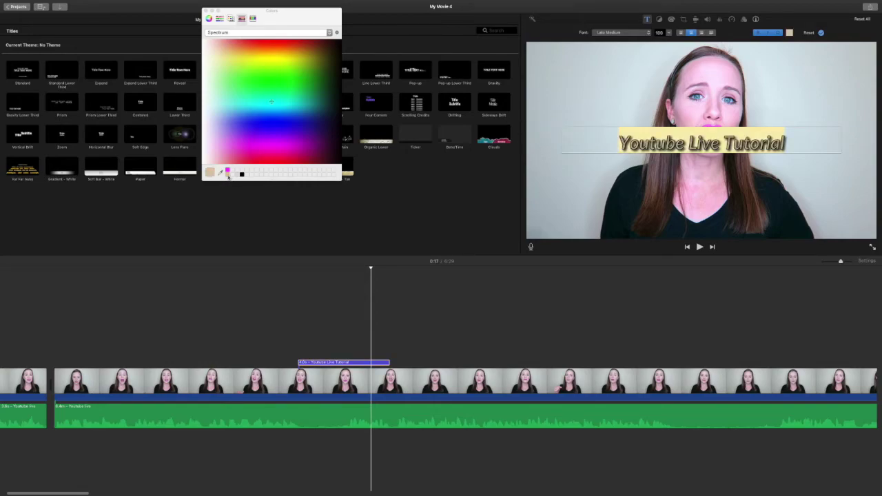
{"action": "left_click", "coordinate": [242, 175]}
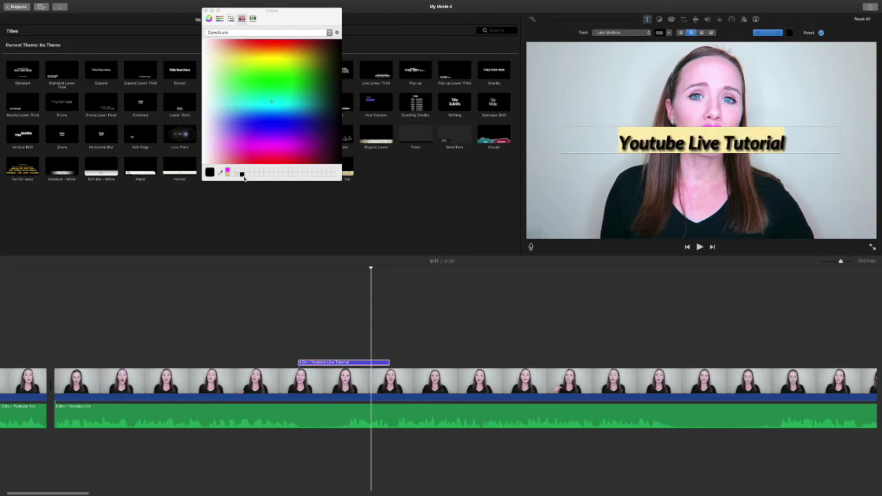
{"action": "left_click", "coordinate": [779, 33]}
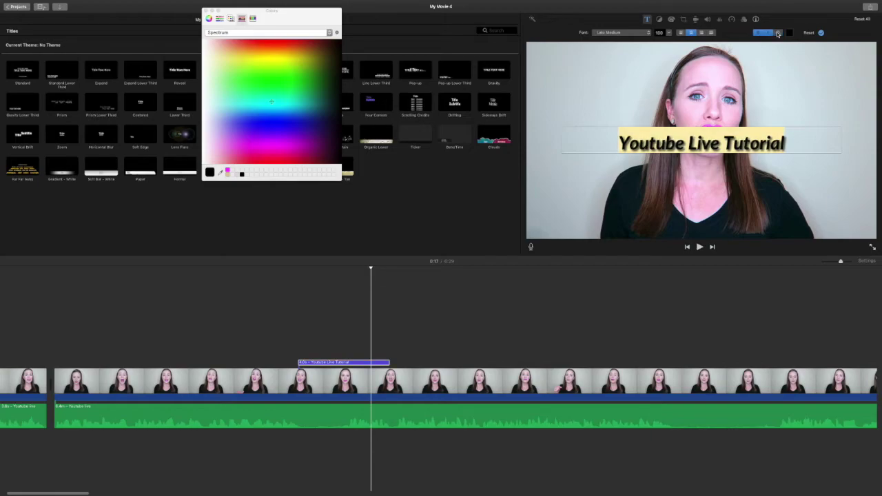
{"action": "left_click", "coordinate": [575, 324]}
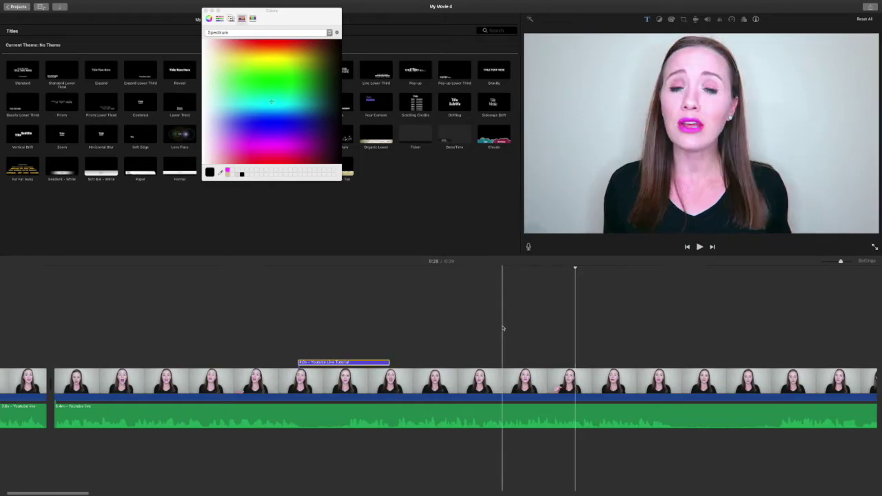
{"action": "left_click", "coordinate": [206, 10]}
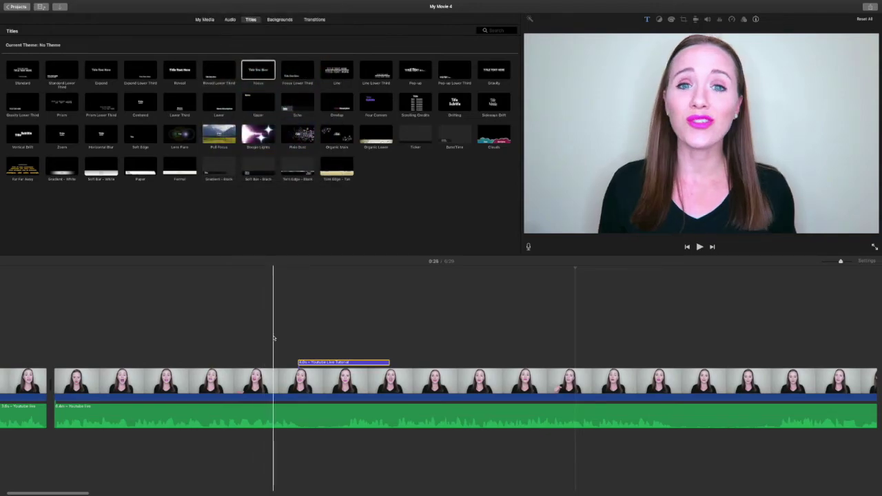
Preview the title and extend its clip so it lasts longer.
{"action": "key", "text": "space"}
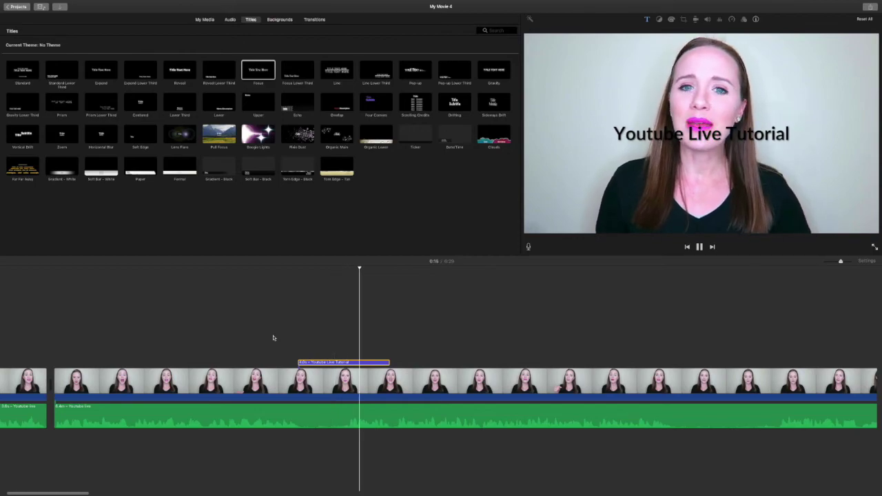
{"action": "key", "text": "space"}
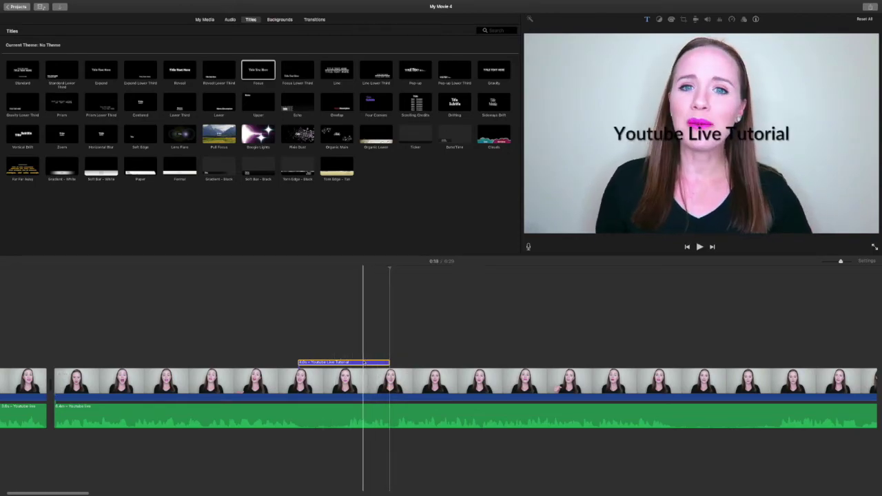
{"action": "left_click_drag", "start_coordinate": [389, 362], "coordinate": [502, 363]}
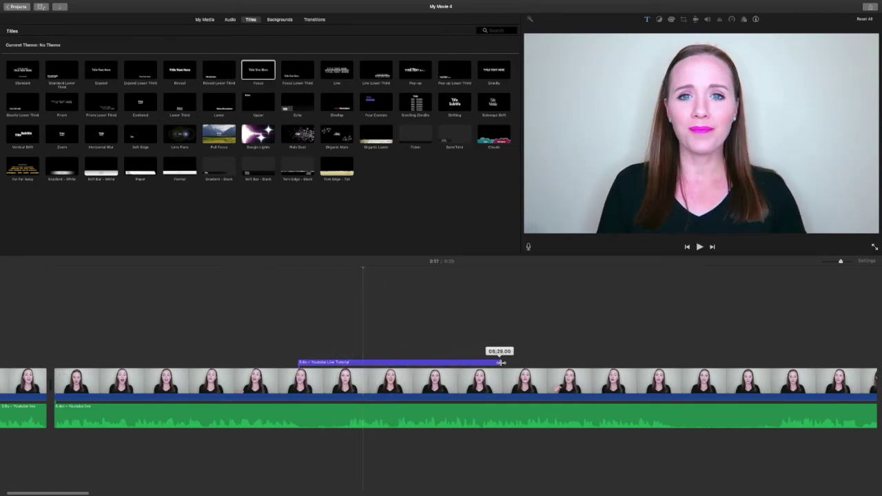
{"action": "key", "text": "space"}
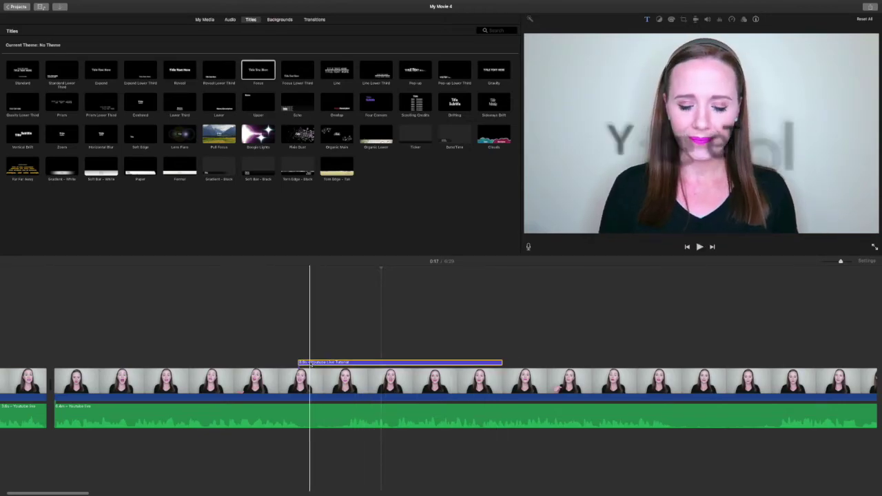
Move the title clip later to around 0:20 and replay it to check.
{"action": "left_click_drag", "start_coordinate": [310, 361], "coordinate": [441, 350]}
{"action": "key", "text": "space"}
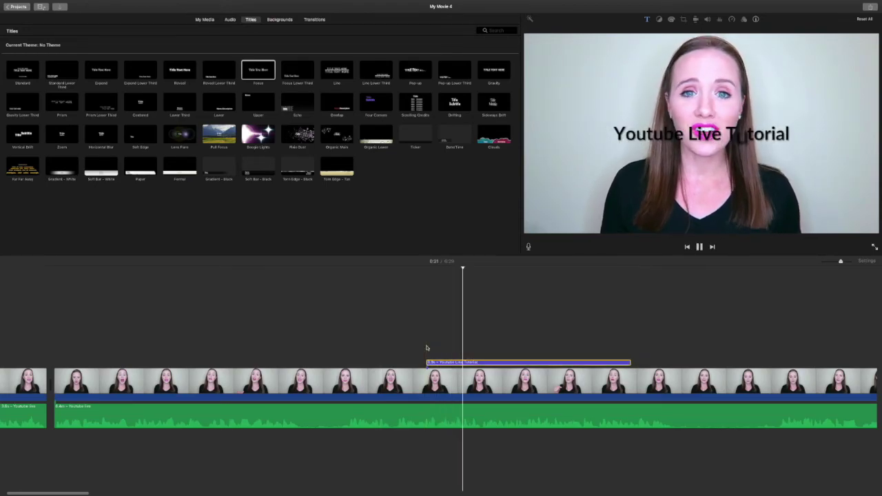
{"action": "key", "text": "space"}
{"action": "left_click", "coordinate": [445, 355]}
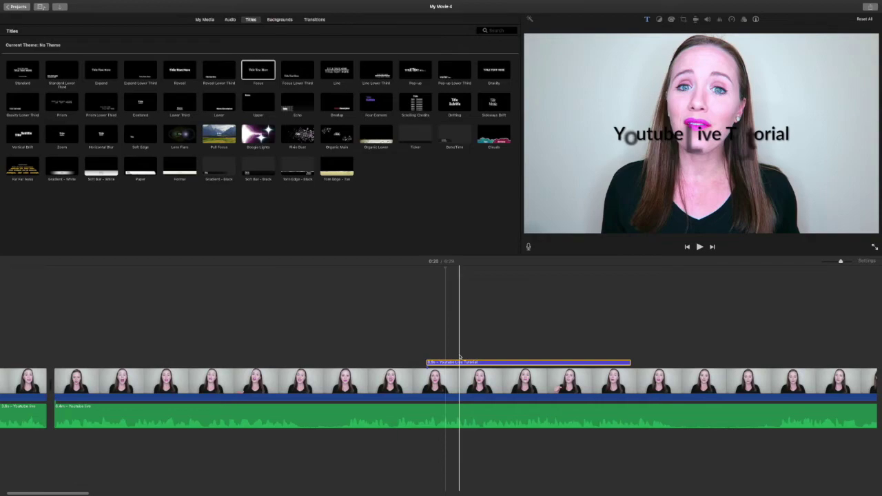
Import the social icons image and drop it above the main video near 0:07.
{"action": "left_click", "coordinate": [84, 15]}
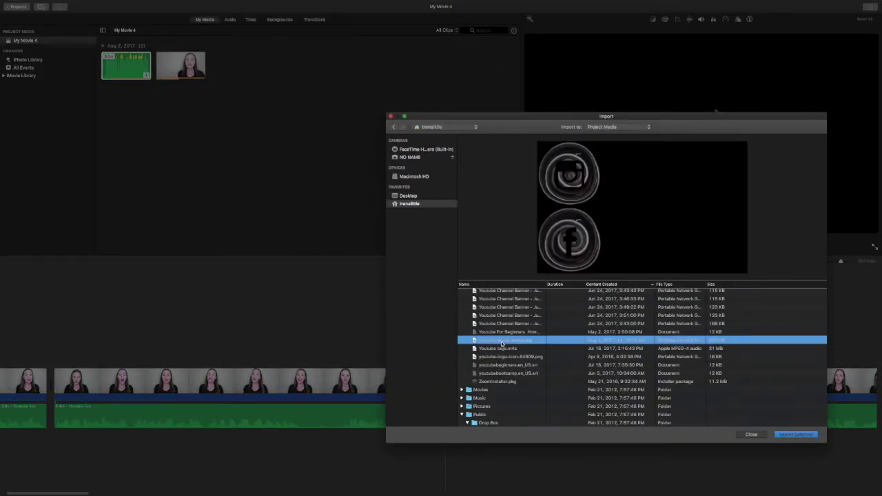
{"action": "left_click", "coordinate": [805, 435]}
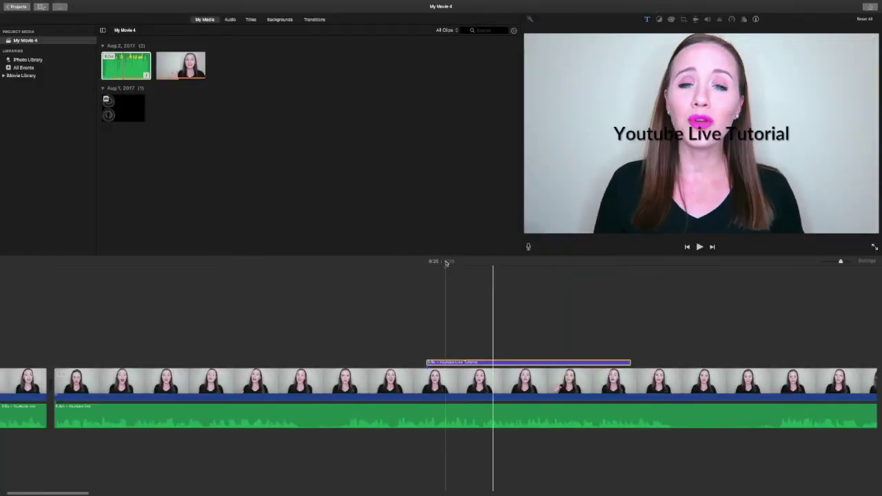
{"action": "left_click_drag", "start_coordinate": [127, 112], "coordinate": [130, 315]}
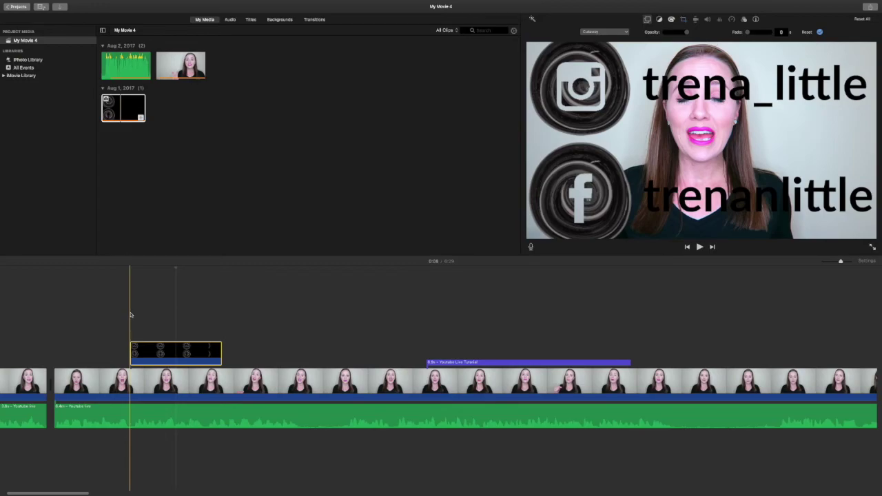
{"action": "left_click", "coordinate": [146, 296]}
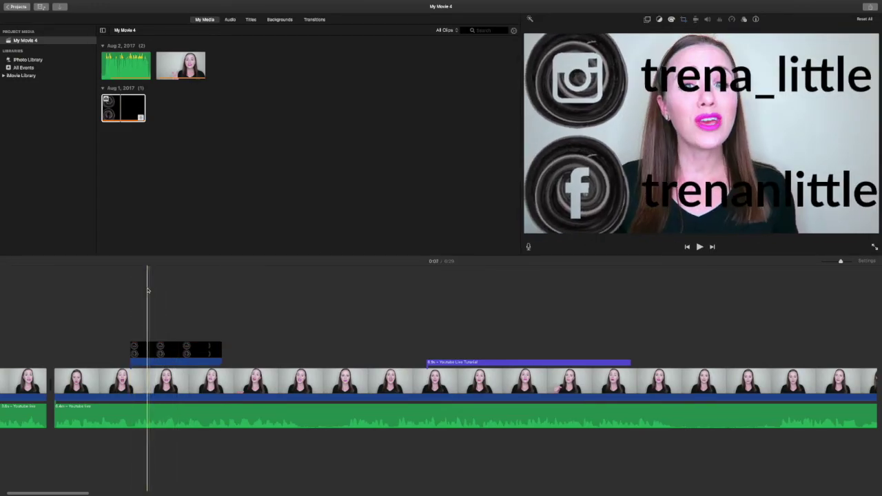
{"action": "left_click", "coordinate": [137, 349]}
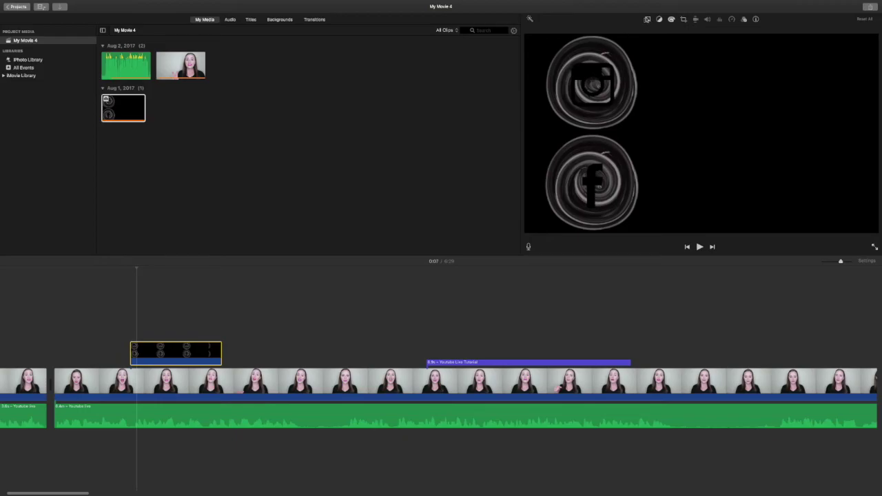
Make the social overlay a small Picture in Picture inset in the lower-left corner.
{"action": "left_click", "coordinate": [646, 20]}
{"action": "left_click", "coordinate": [621, 34]}
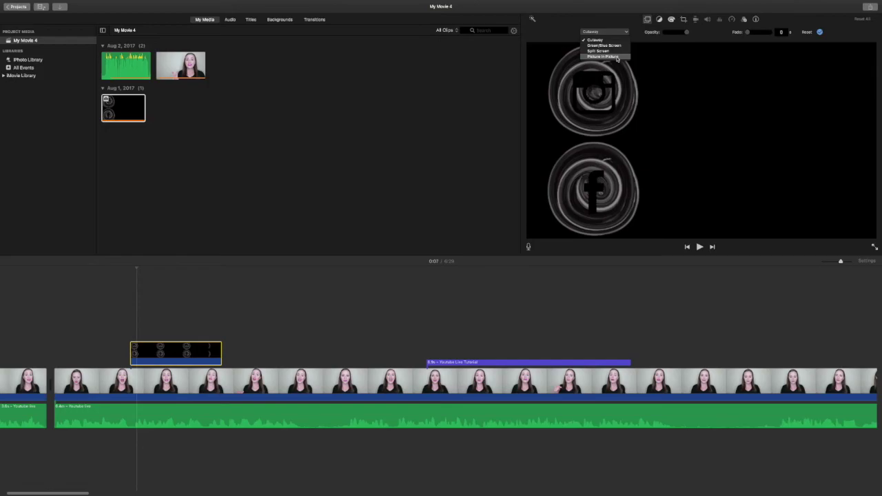
{"action": "left_click", "coordinate": [617, 57]}
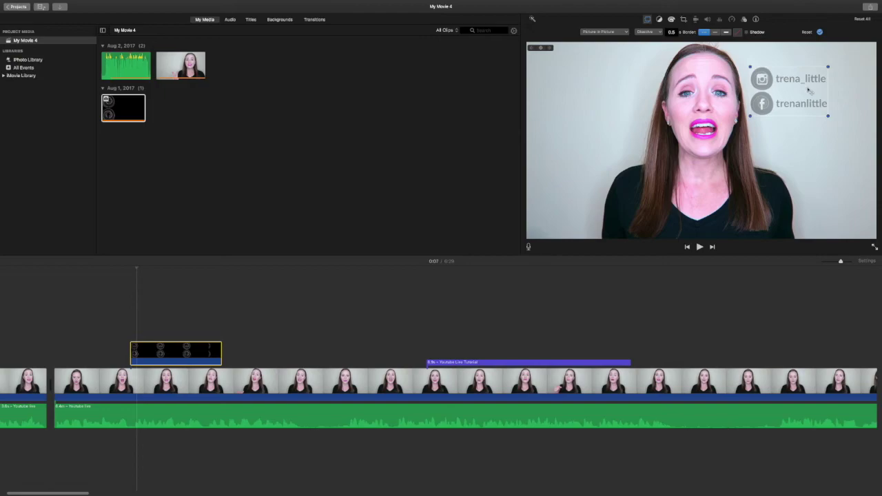
{"action": "left_click_drag", "start_coordinate": [808, 90], "coordinate": [596, 183]}
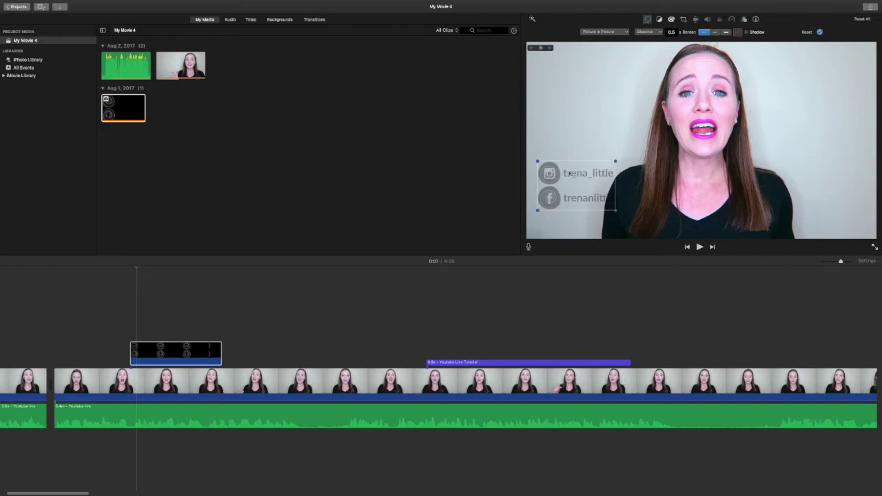
{"action": "left_click_drag", "start_coordinate": [538, 162], "coordinate": [559, 216]}
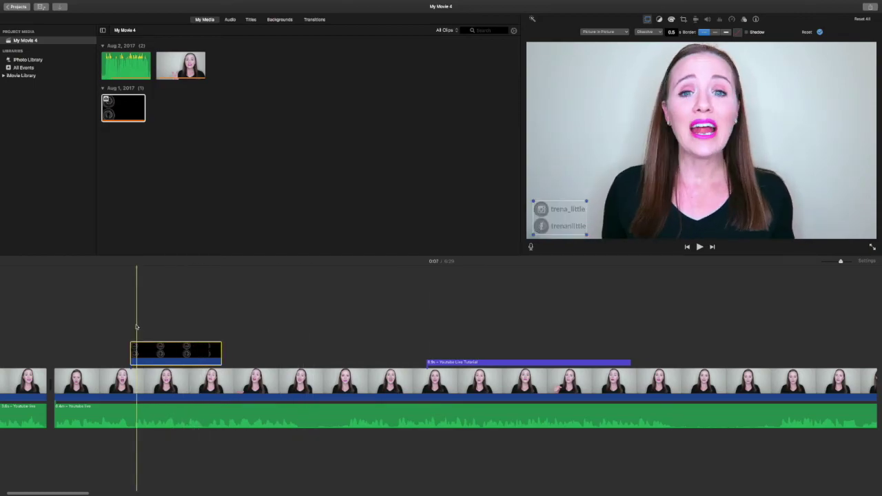
Preview the inset, then stretch the overlay clip across most of the interview.
{"action": "key", "text": "space"}
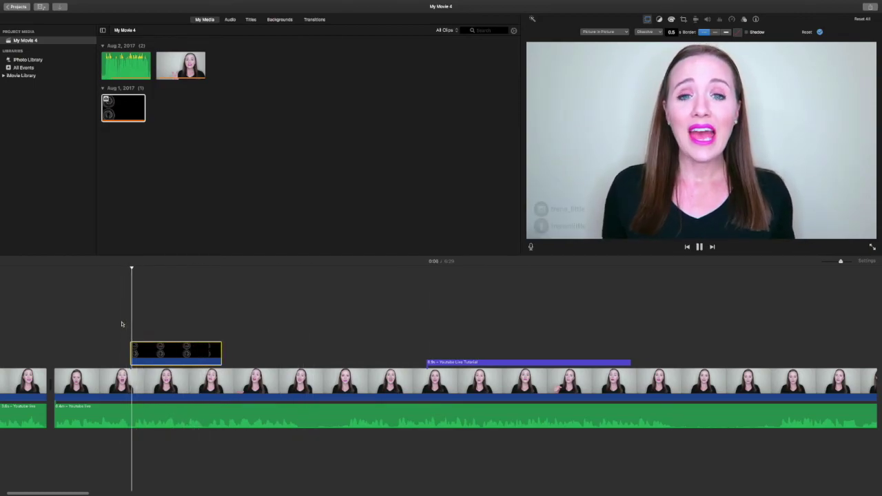
{"action": "key", "text": "space"}
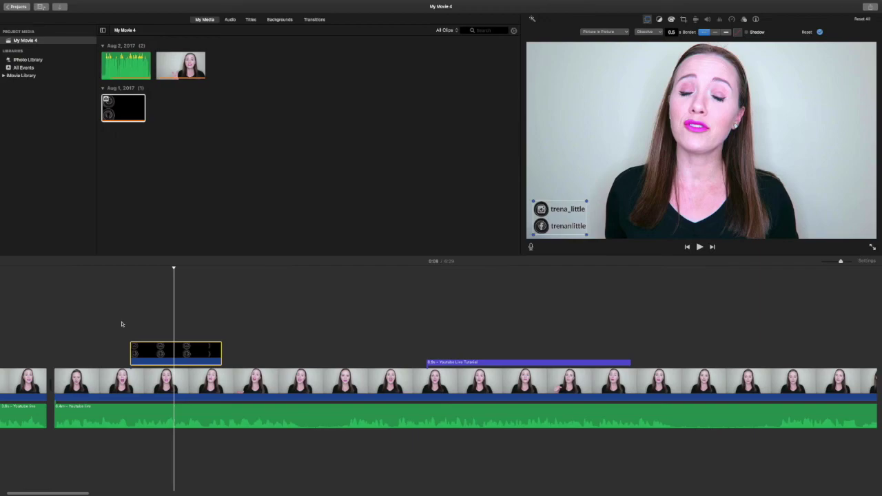
{"action": "left_click_drag", "start_coordinate": [220, 352], "coordinate": [856, 350]}
Play back from just before the title to check the title and overlay together.
{"action": "left_click", "coordinate": [419, 324]}
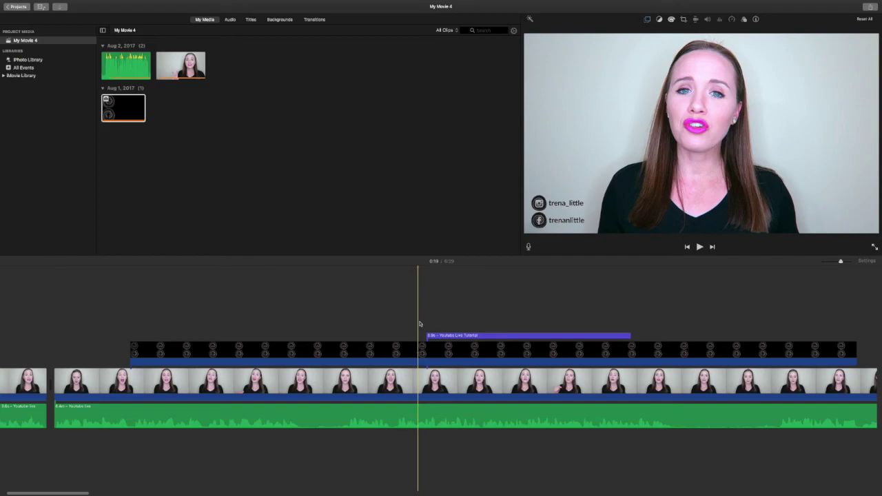
{"action": "key", "text": "space"}
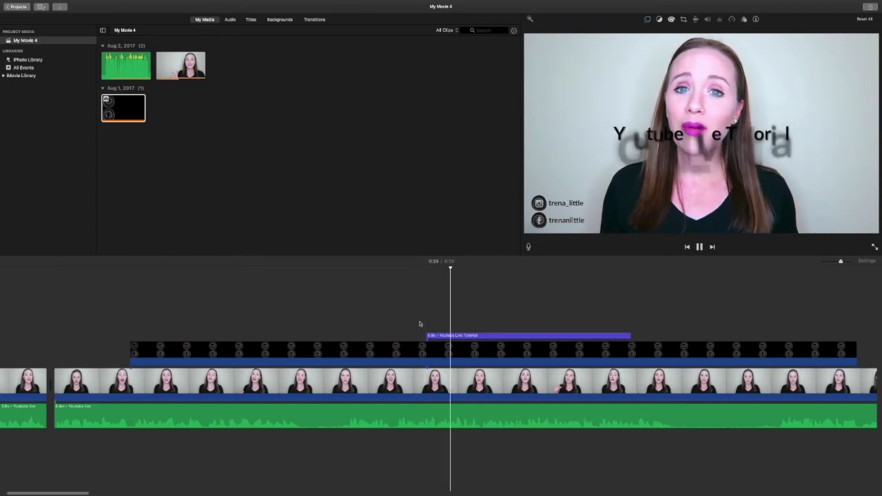
{"action": "key", "text": "space"}
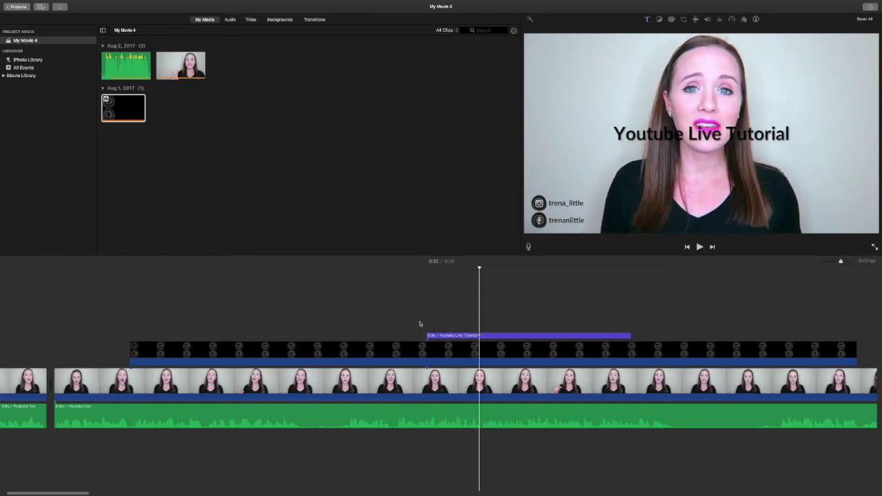